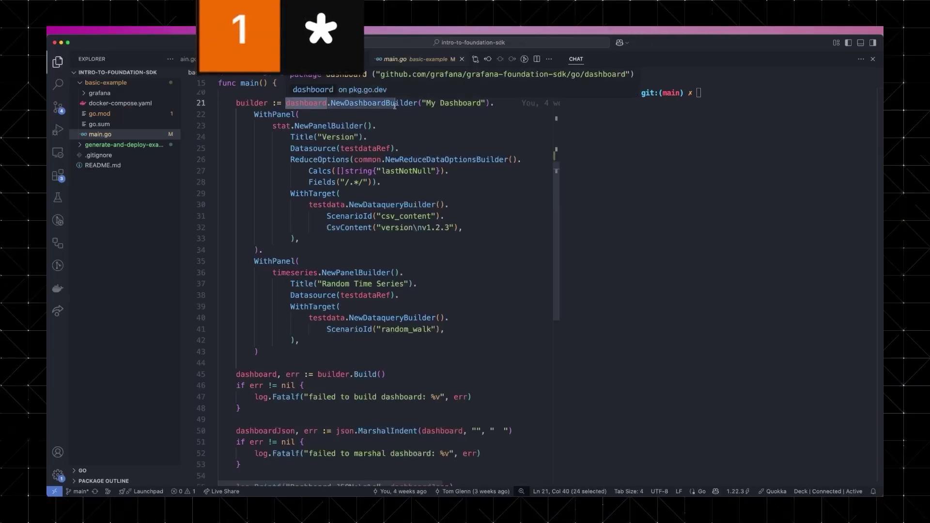
Step: Review the stat panel, time series panel and builder.Build() code in main.go
left_click_drag(273, 126, 324, 233)
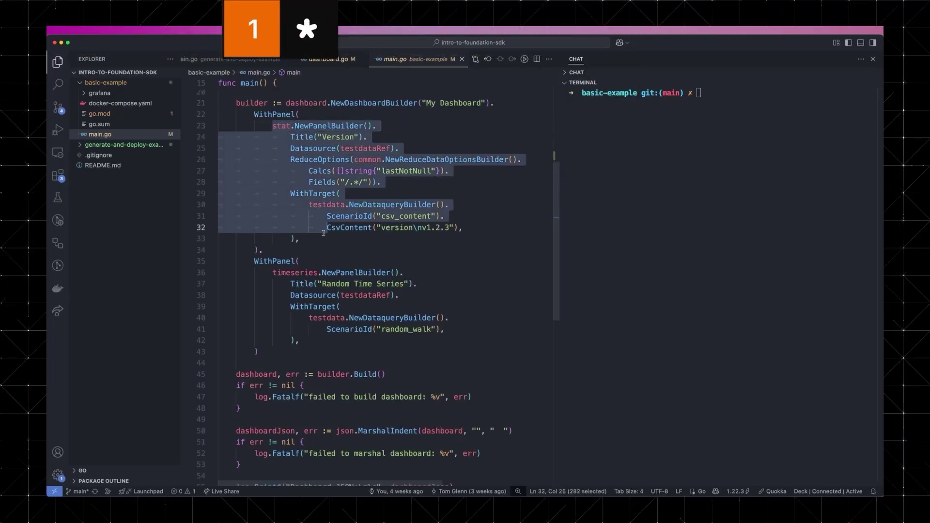
left_click(324, 238)
mouse_move(348, 216)
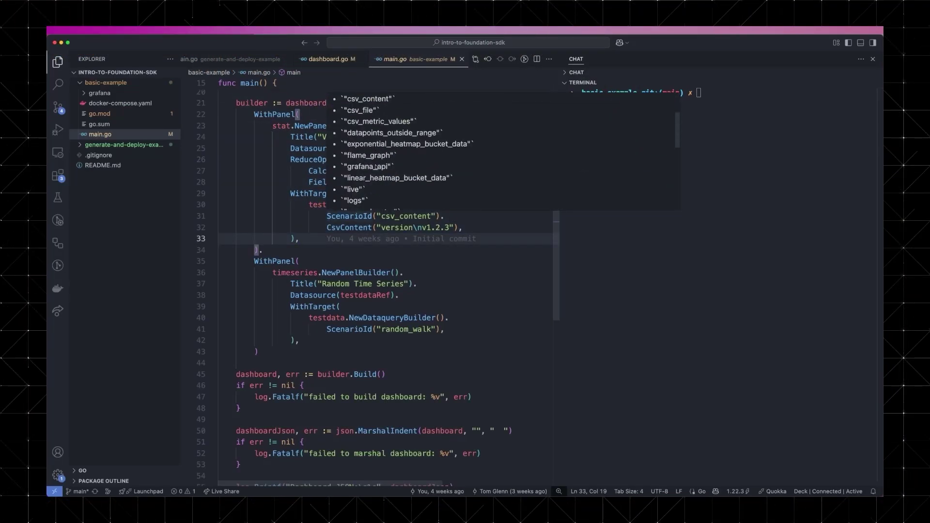
scroll(376, 167, "down", 2)
scroll(340, 218, "down", 3)
left_click_drag(255, 148, 257, 239)
left_click(256, 239)
scroll(555, 263, "down", 2)
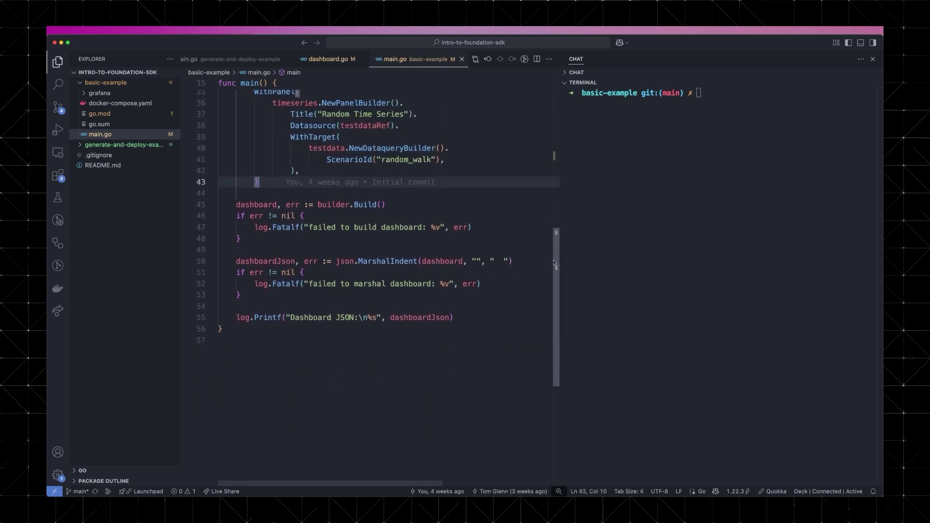
left_click_drag(318, 199, 385, 199)
Step: Run go run main.go in the terminal to print the My Dashboard JSON
left_click(727, 193)
type("go run main.go")
key("Return")
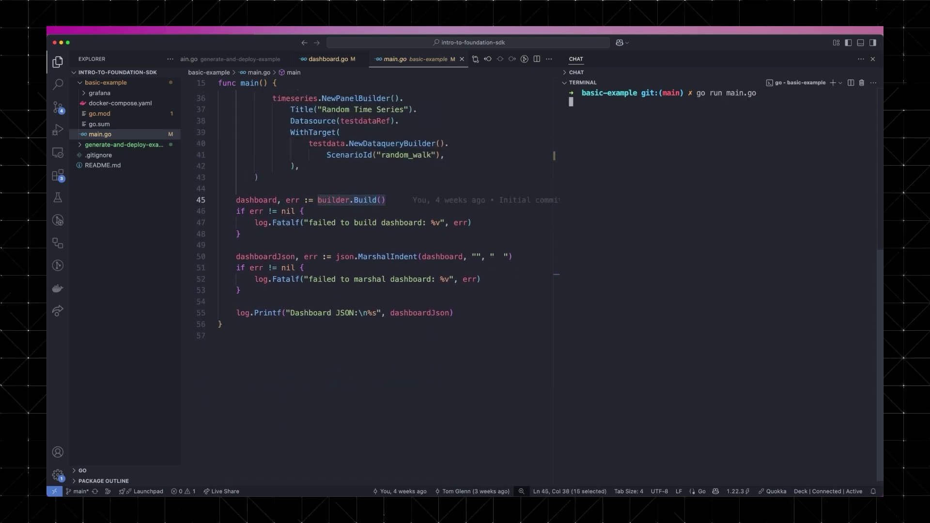
scroll(580, 467, "up", 10)
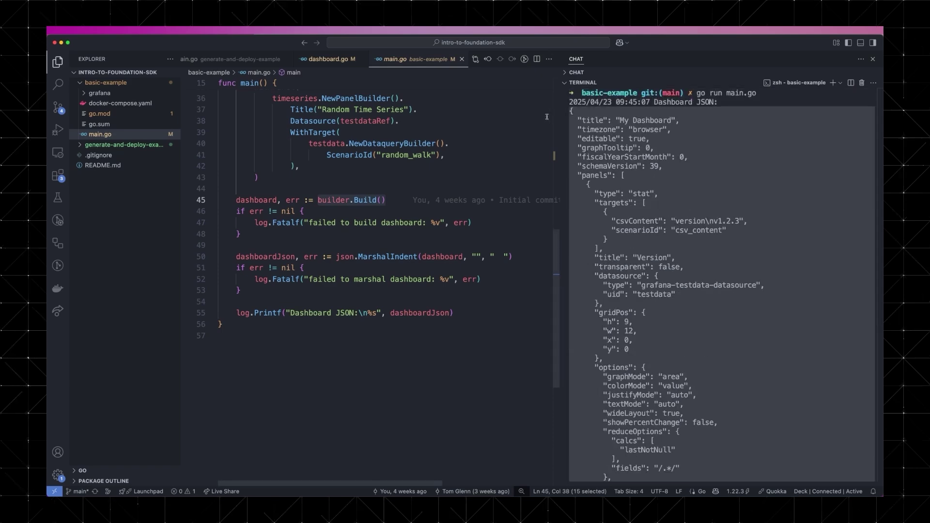
key("super+Tab")
Step: Import the generated JSON as My Dashboard through Create dashboard > Import
left_click(577, 377)
left_click(685, 440)
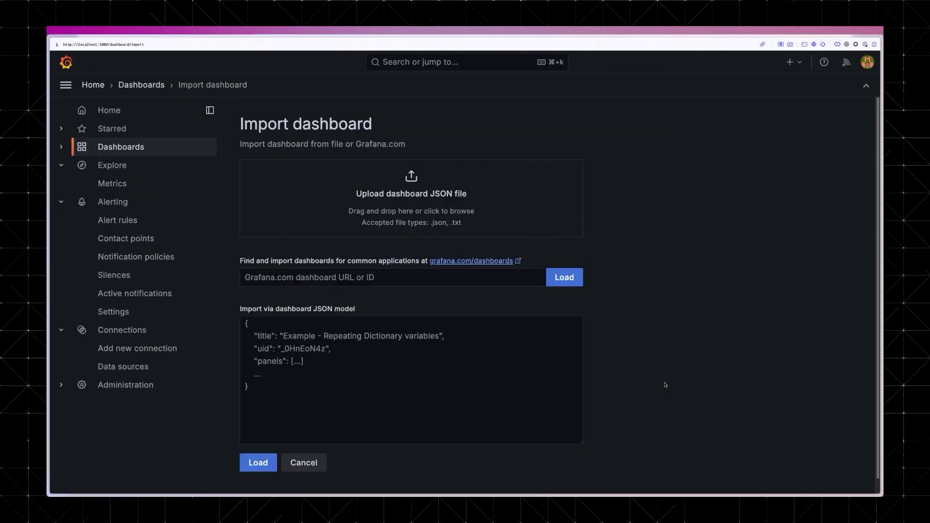
left_click(413, 354)
key("super+v")
left_click(262, 463)
left_click(263, 346)
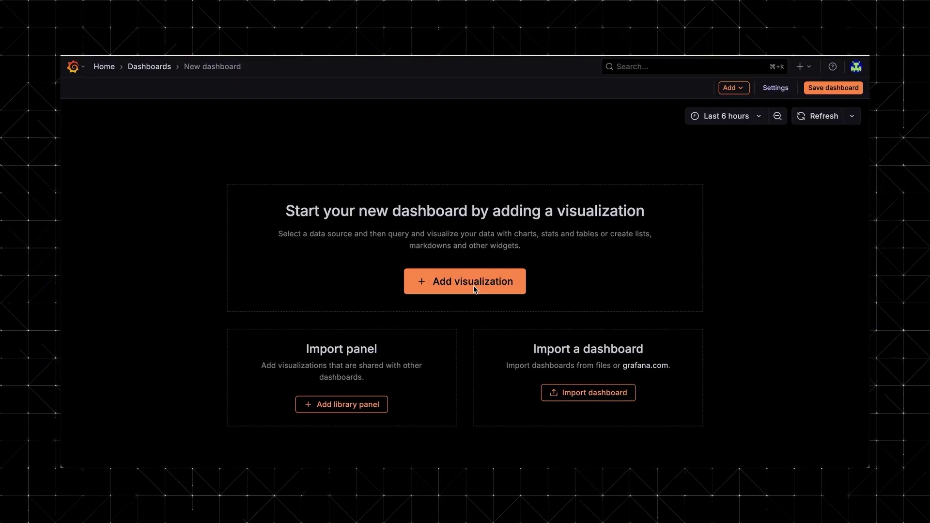
Step: Add a Stat visualization using the grafanacloud-sedemo-logs-lbac data source
left_click(473, 286)
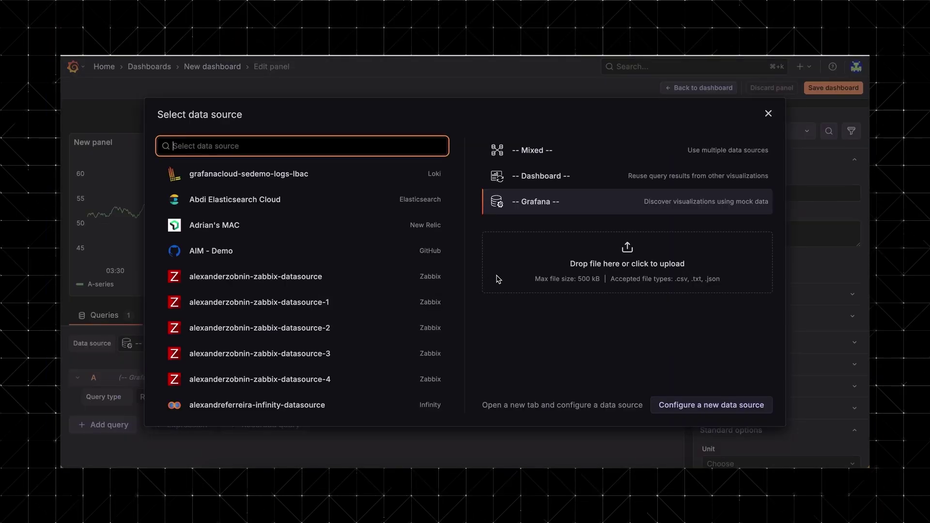
left_click(257, 175)
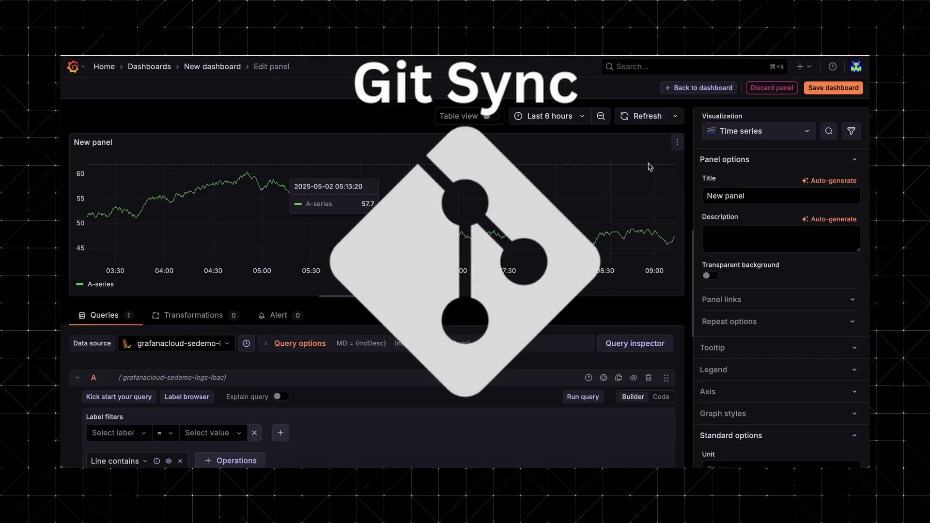
left_click(741, 131)
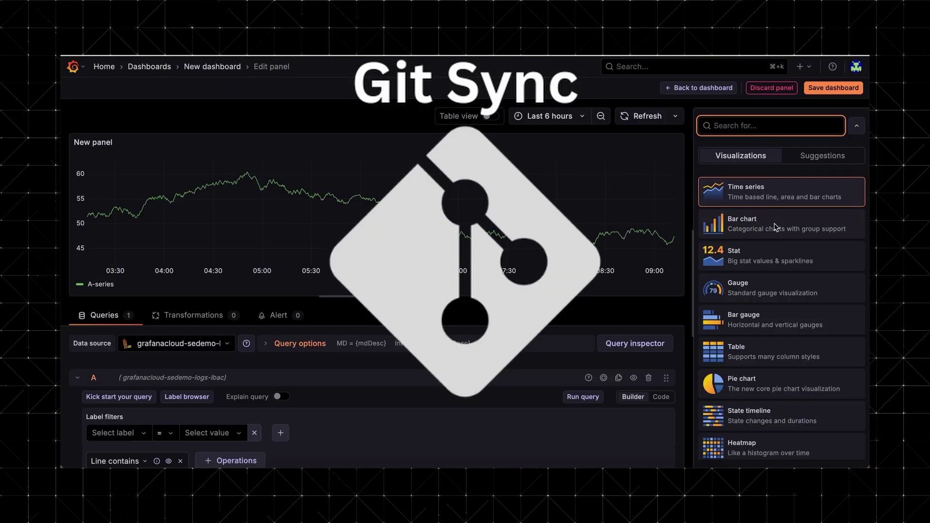
left_click(763, 260)
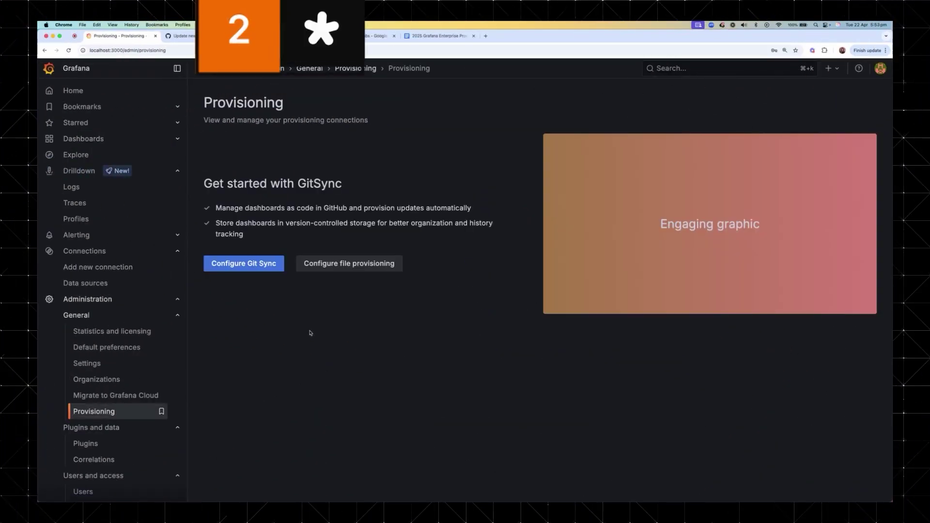
Step: Configure Git Sync with a GitHub token, the git-ui-sync-demo repository URL and path grafana/
left_click(249, 262)
left_click(436, 285)
key("super+v")
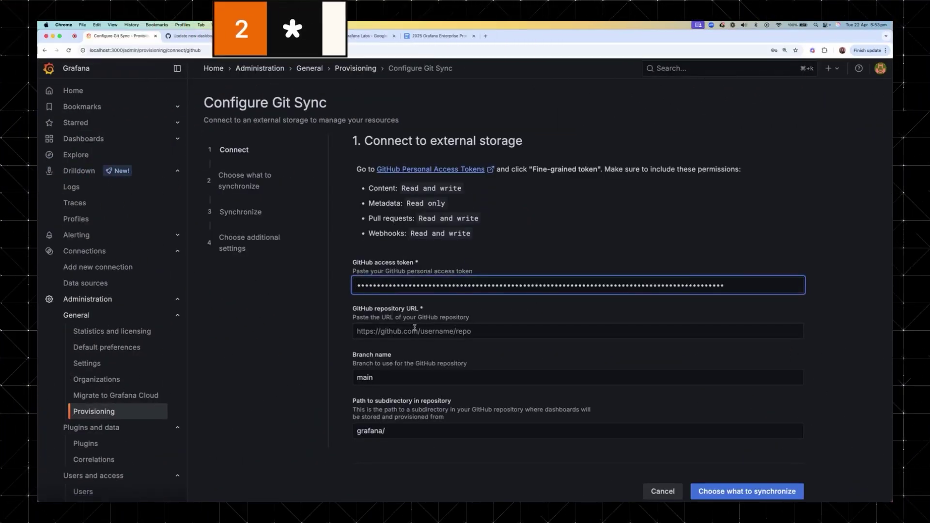
left_click(418, 332)
left_click(418, 350)
left_click_drag(386, 431, 338, 434)
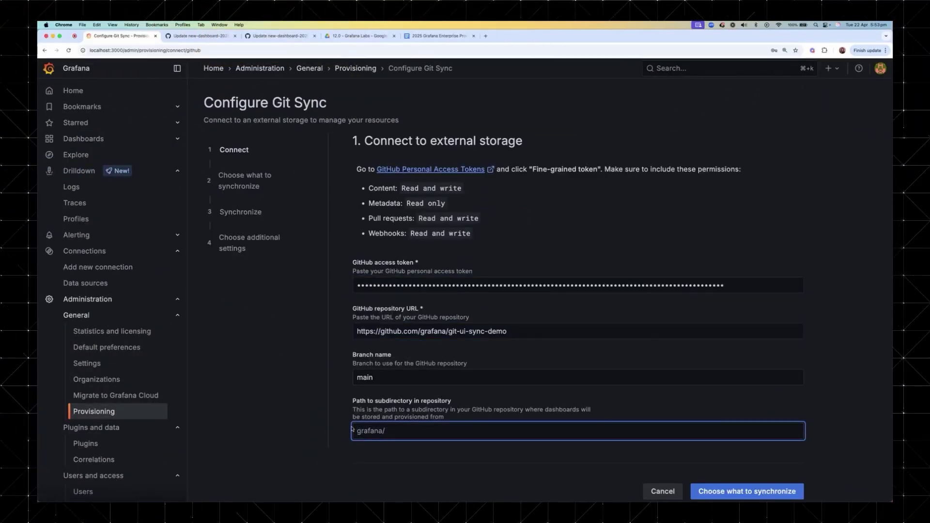
Step: Save the connection and proceed through the sync choices to begin synchronizing
left_click(746, 479)
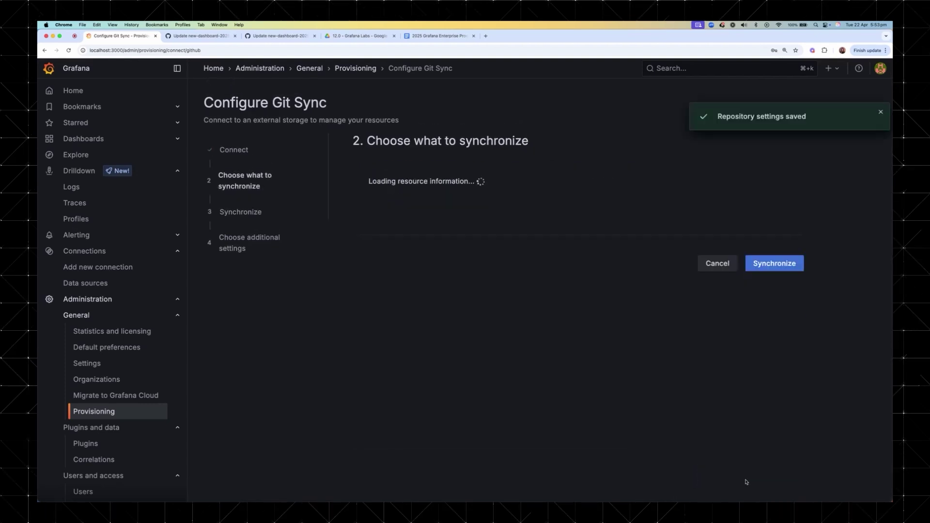
left_click(774, 473)
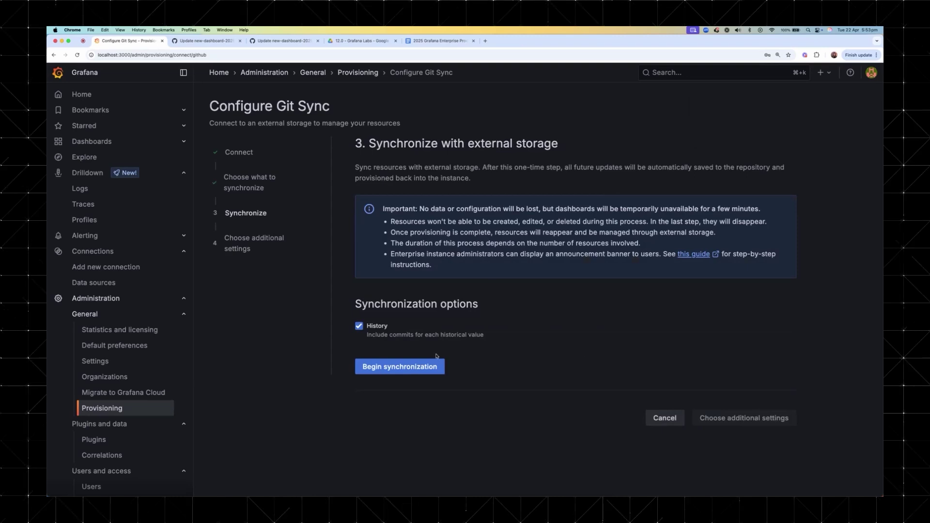
left_click(421, 367)
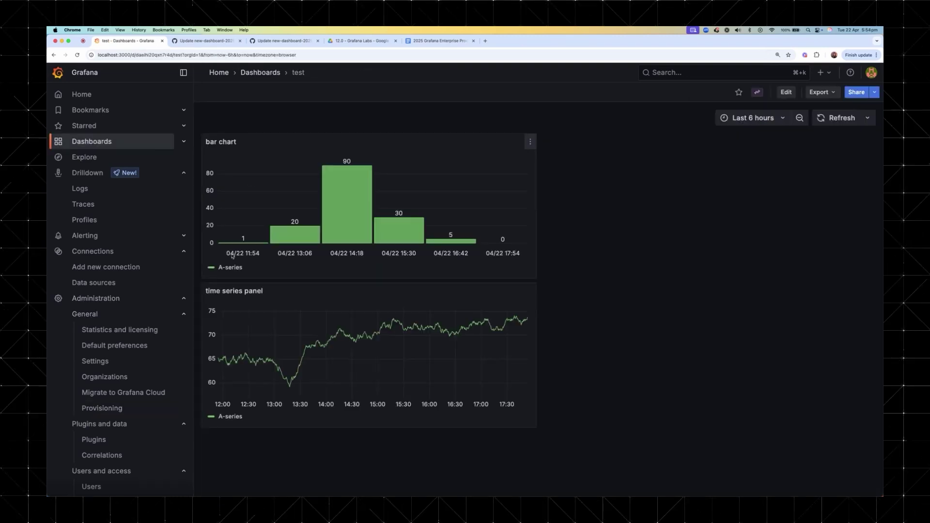
Step: Retitle the time series panel by deleting the word 'panel' from its title
left_click(530, 292)
left_click(465, 328)
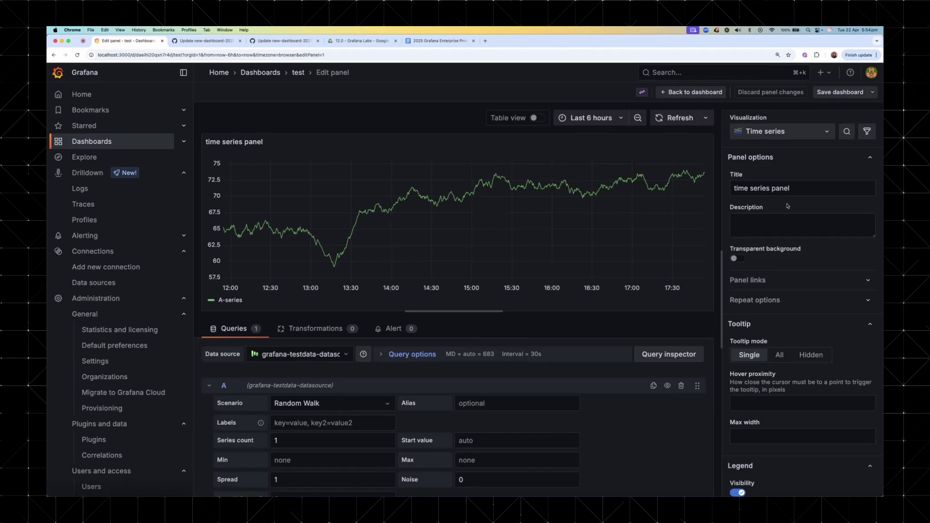
double_click(781, 188)
key("BackSpace")
Step: Save the dashboard with a change comment, pushing it to a new GitHub branch
left_click(840, 92)
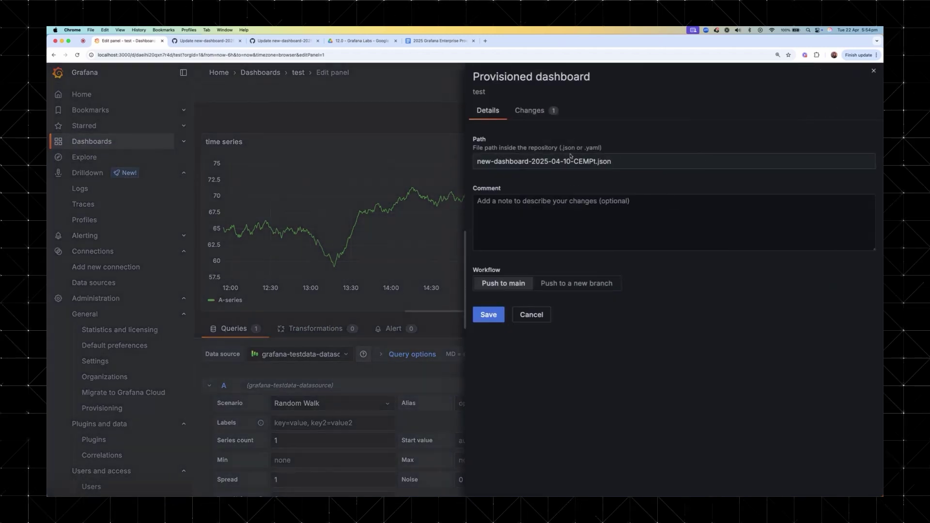
left_click(540, 222)
type("chn")
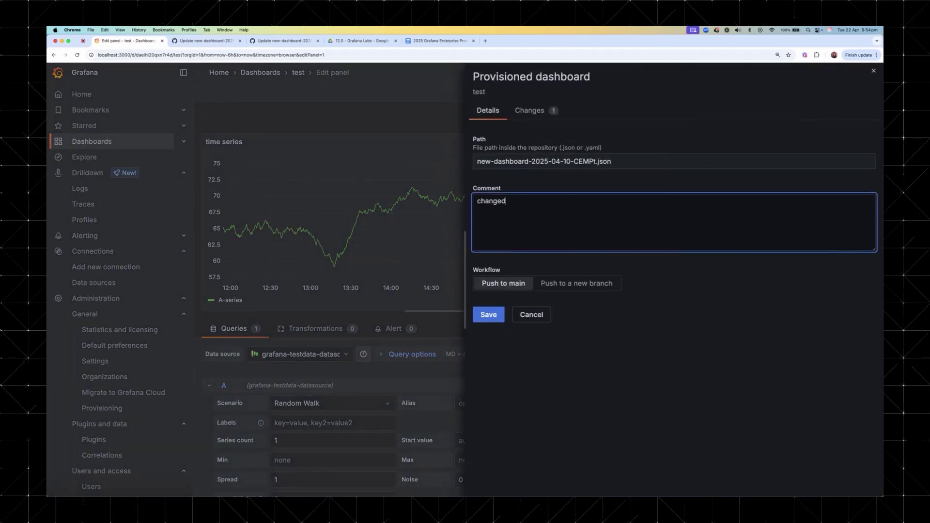
left_click(583, 283)
left_click(477, 367)
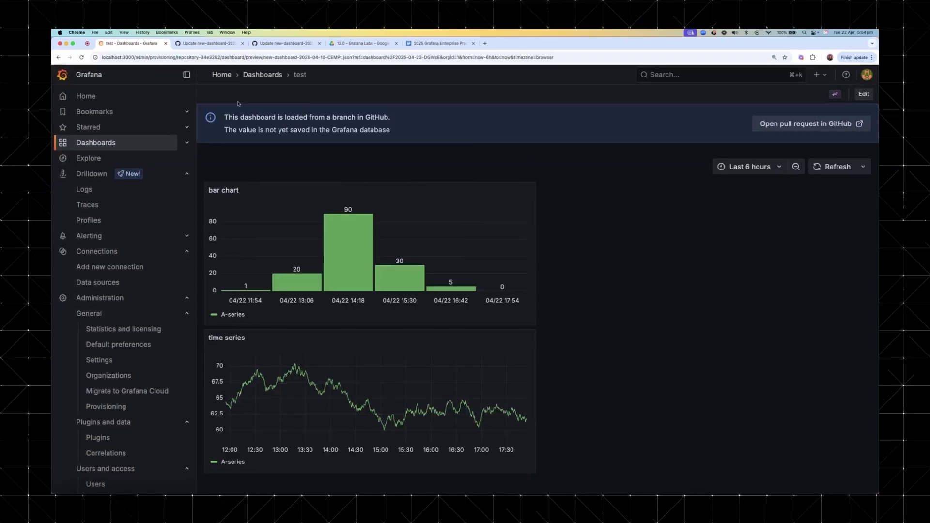
Step: Open the test dashboard in a new browser window and start the pull request description
left_click(94, 32)
left_click(111, 49)
left_click(171, 69)
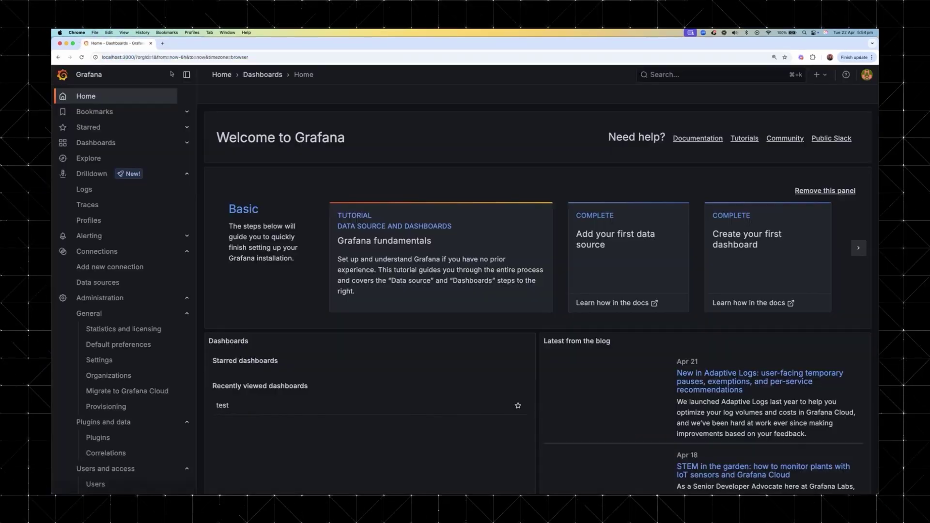
left_click(95, 142)
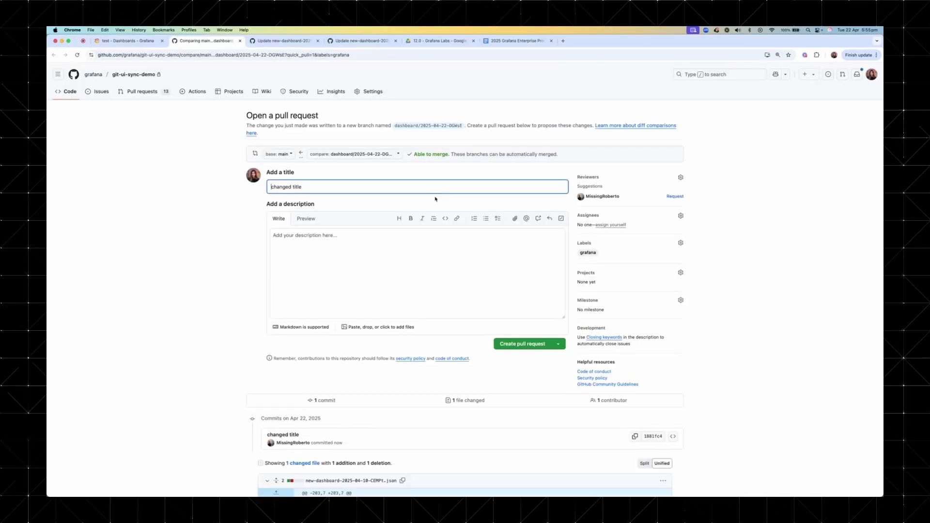
left_click(344, 257)
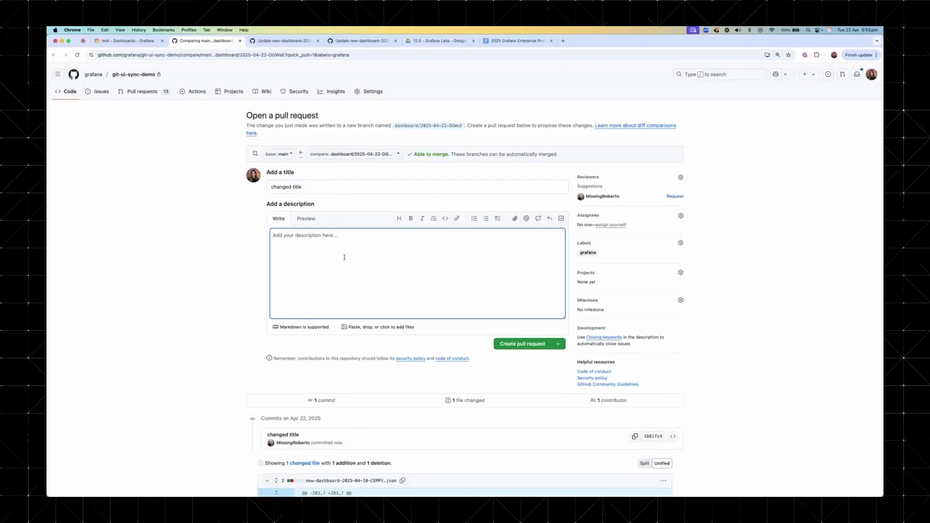
Step: Create the 'changed title' pull request and merge it into main
left_click(537, 345)
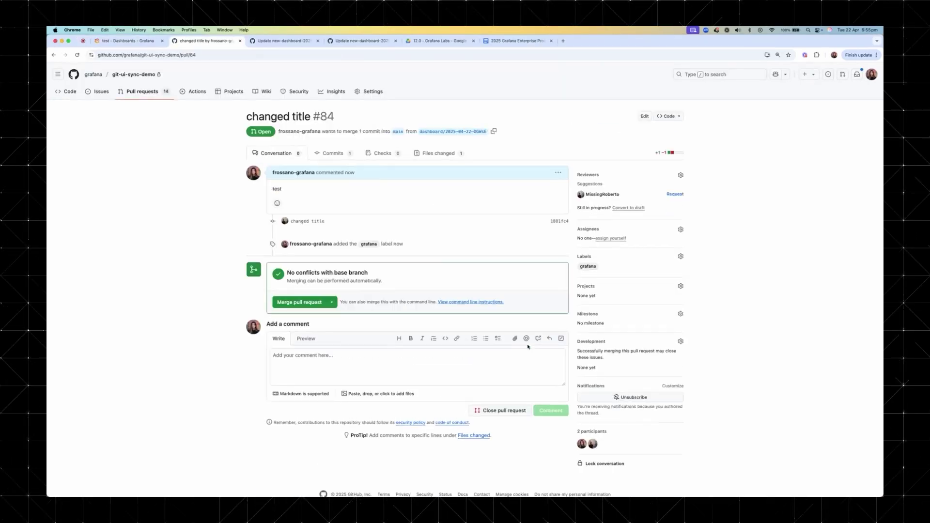
scroll(314, 281, "down", 3)
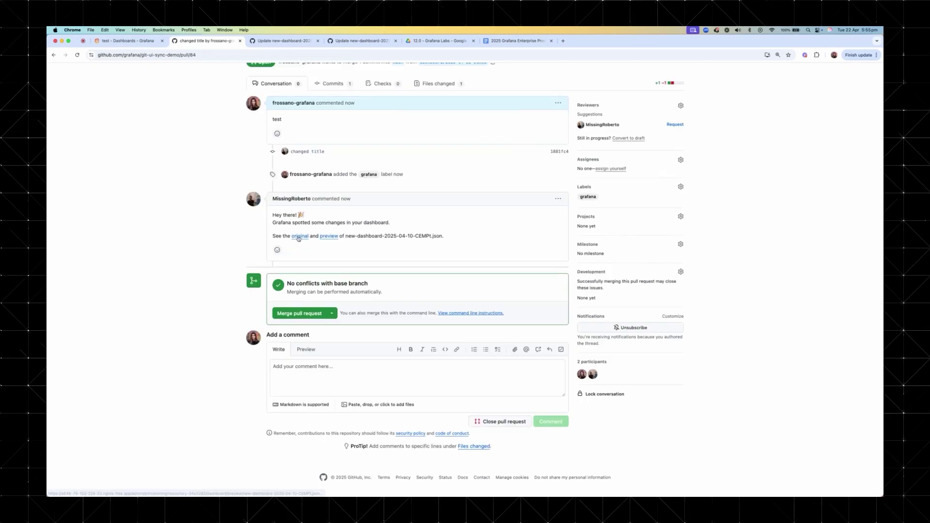
left_click(299, 313)
left_click(294, 400)
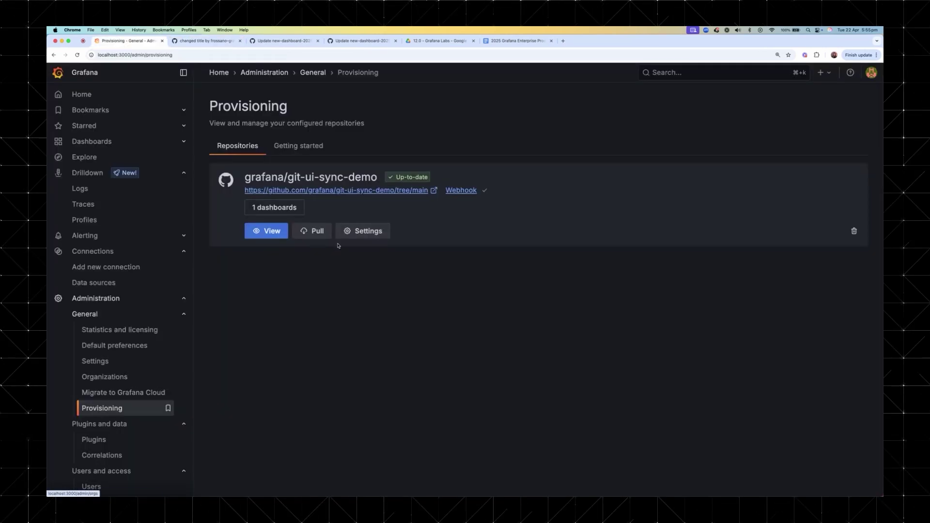
Step: Pull the merged change into Grafana and open the test dashboard
left_click(307, 232)
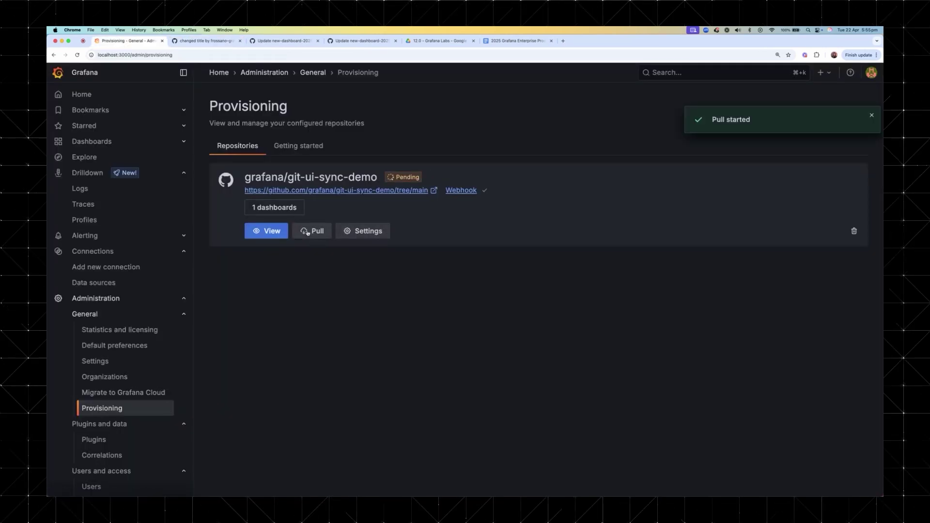
left_click(92, 141)
left_click(258, 202)
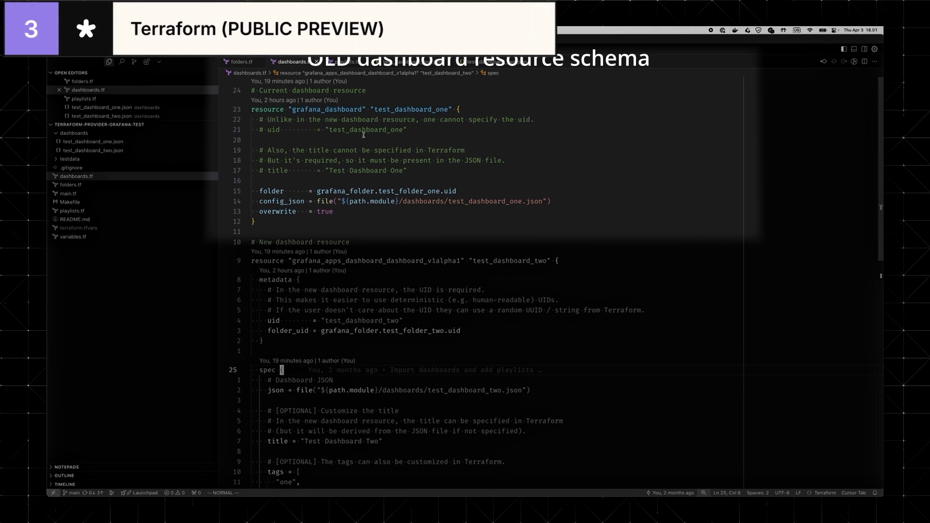
Step: Compare the old grafana_dashboard resource with the new v1alpha1 dashboard resource in dashboards.tf
left_click(350, 111)
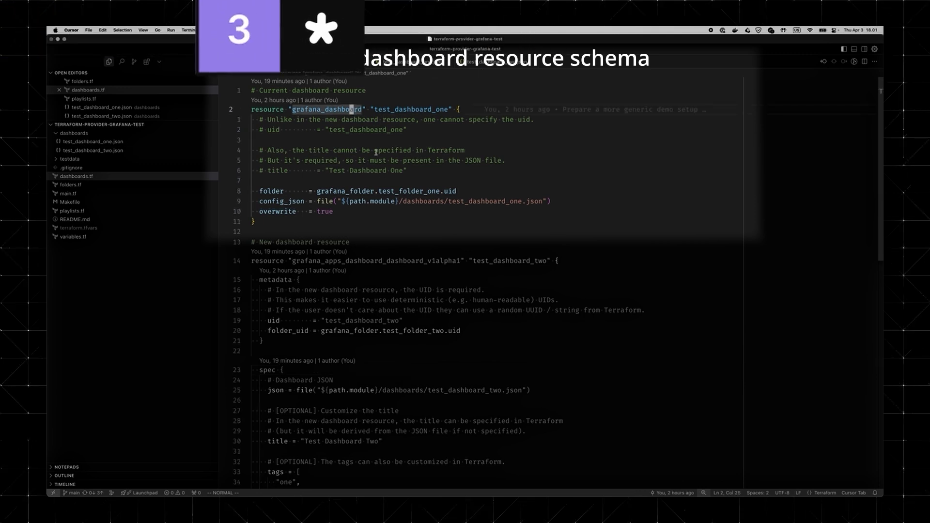
key("1")
key("4")
key("j")
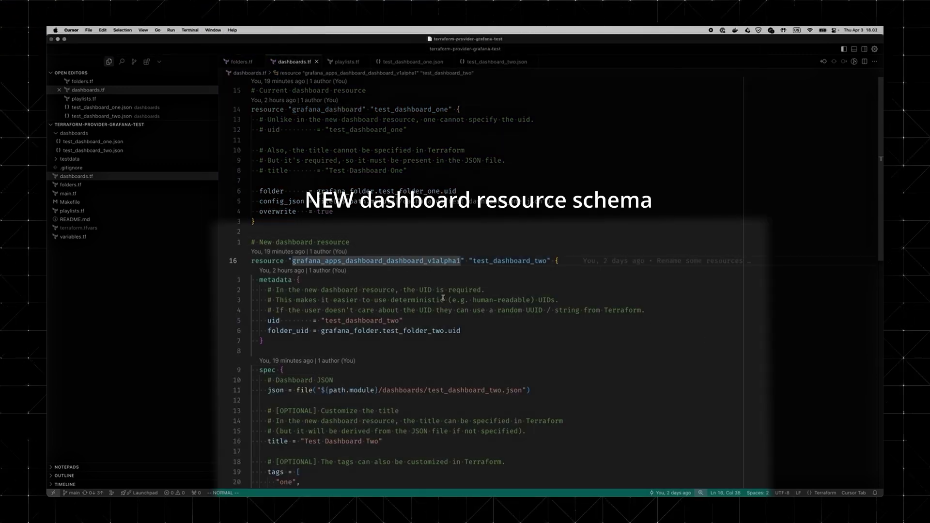
Step: Inspect the playlist resource and its spec block in playlists.tf, then reach the panel width value
key("g")
key("t")
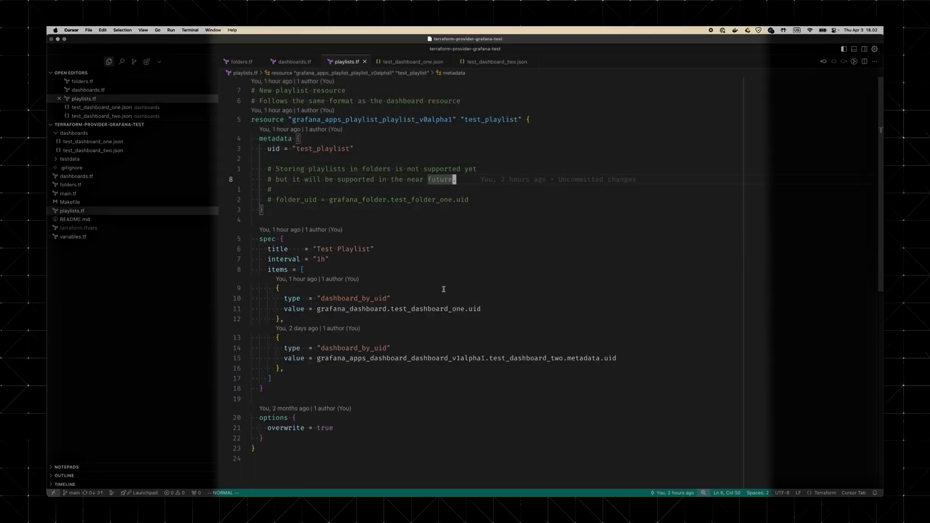
key("k")
key("k")
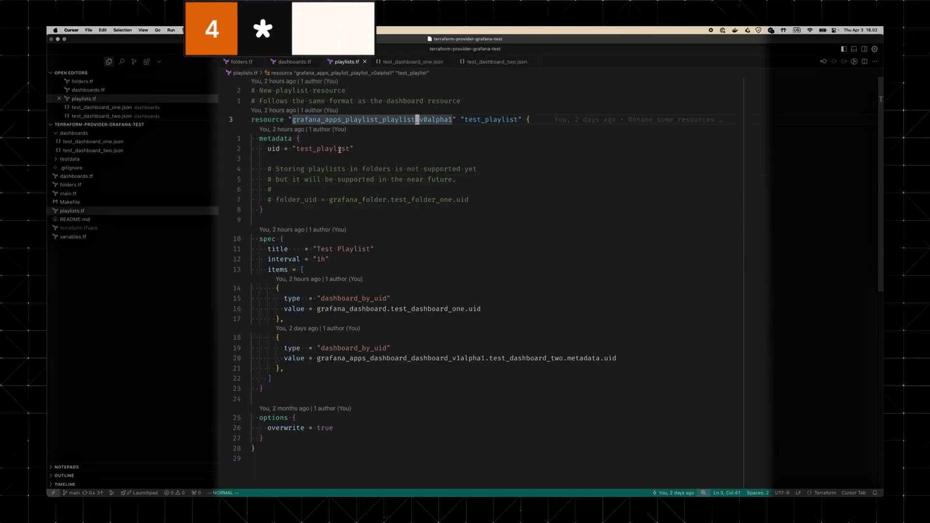
key("1")
key("0")
key("j")
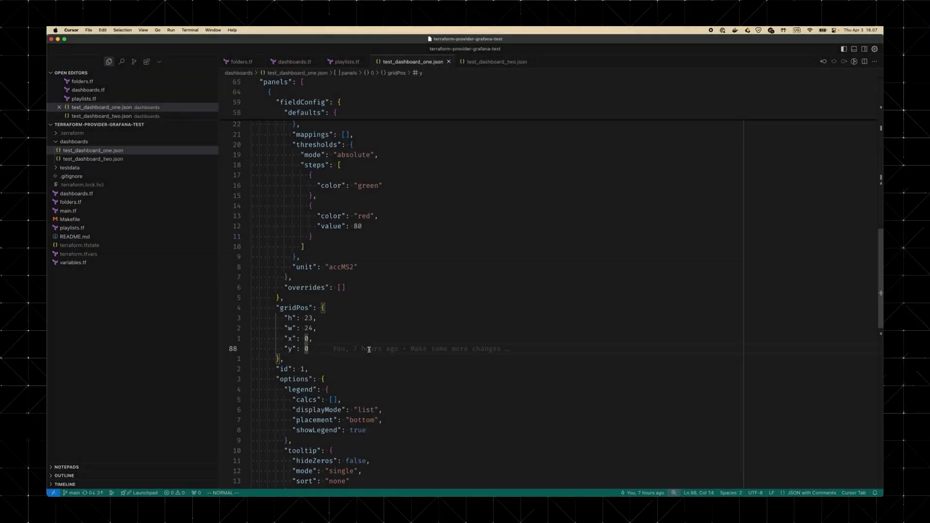
key("Up")
key("Up")
Step: Prefix the panel's gridPos h and w values with minus signs and save the JSON
key("super+alt+Up")
type("-")
key("Escape")
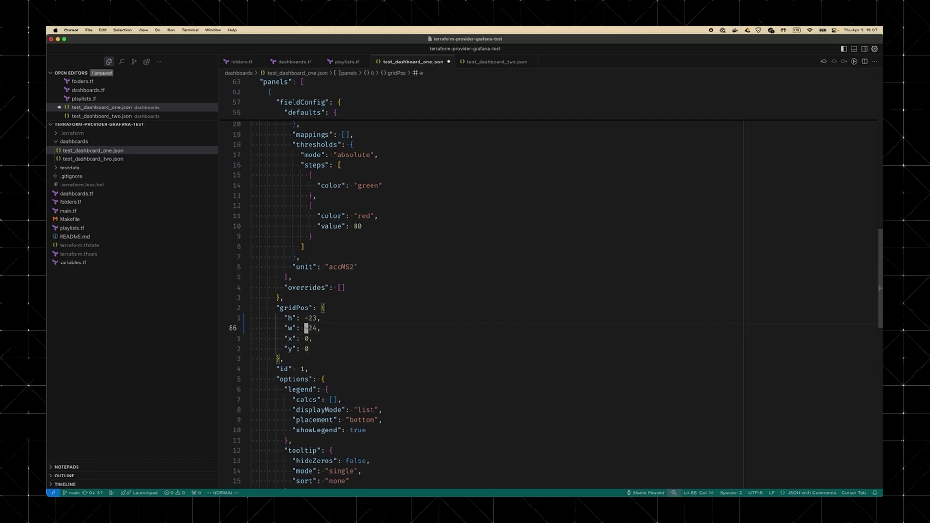
key("super+s")
Step: Run terraform apply in iTerm2, check Test Dashboard One, and approve with yes
key("super+Tab")
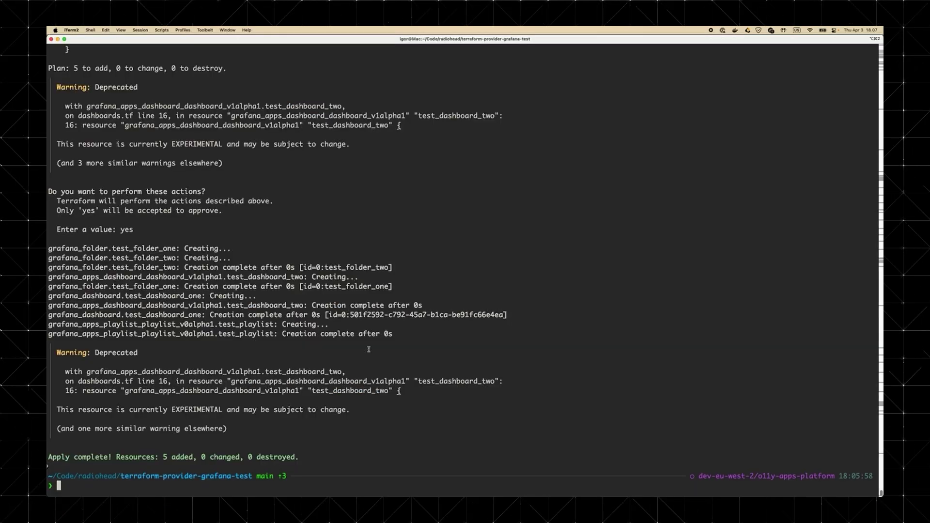
key("ctrl+l")
key("Up")
key("Return")
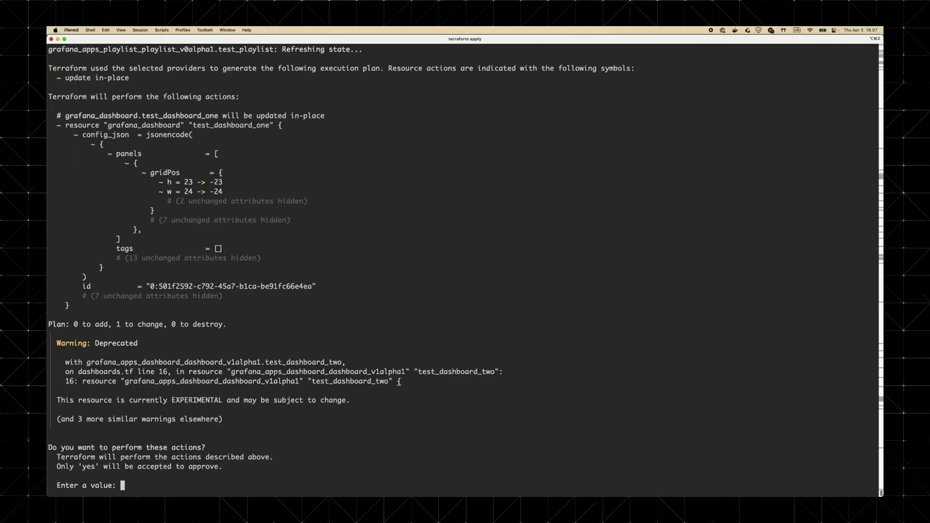
key("super+Tab")
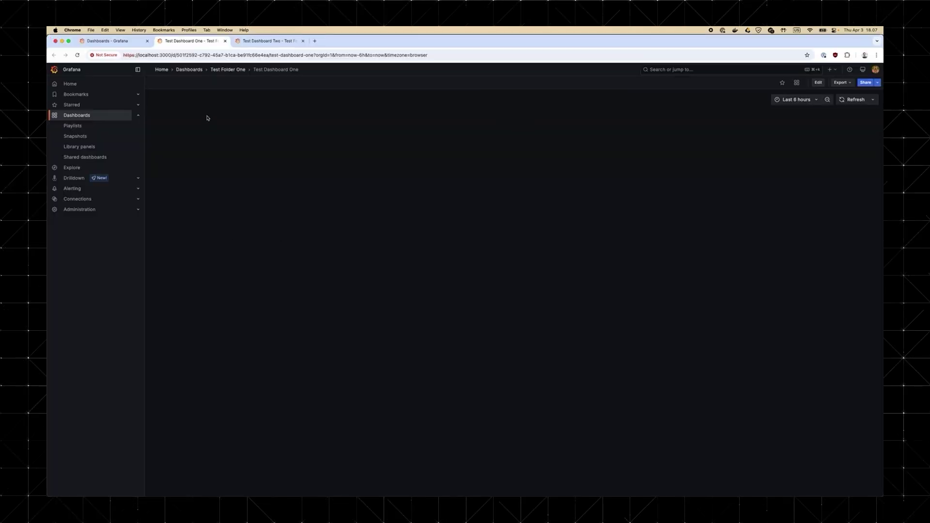
key("super+Tab")
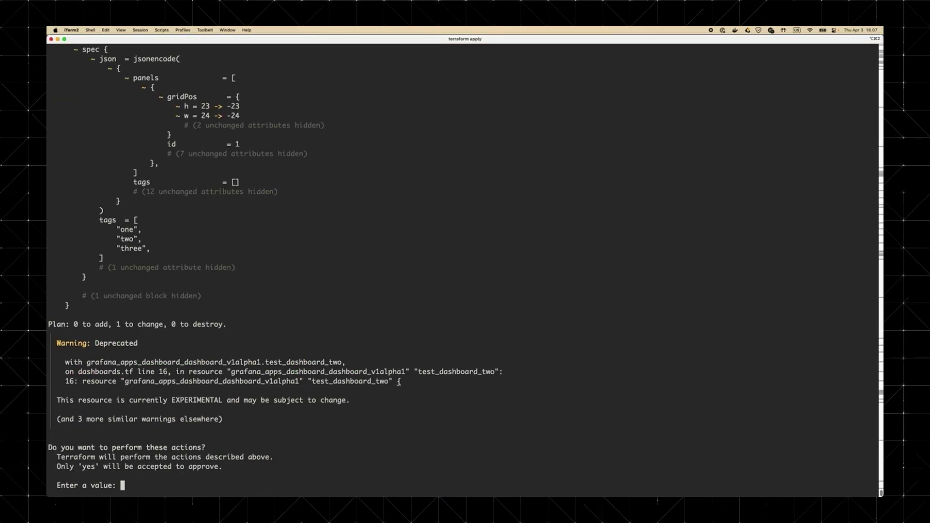
type("yes")
key("Return")
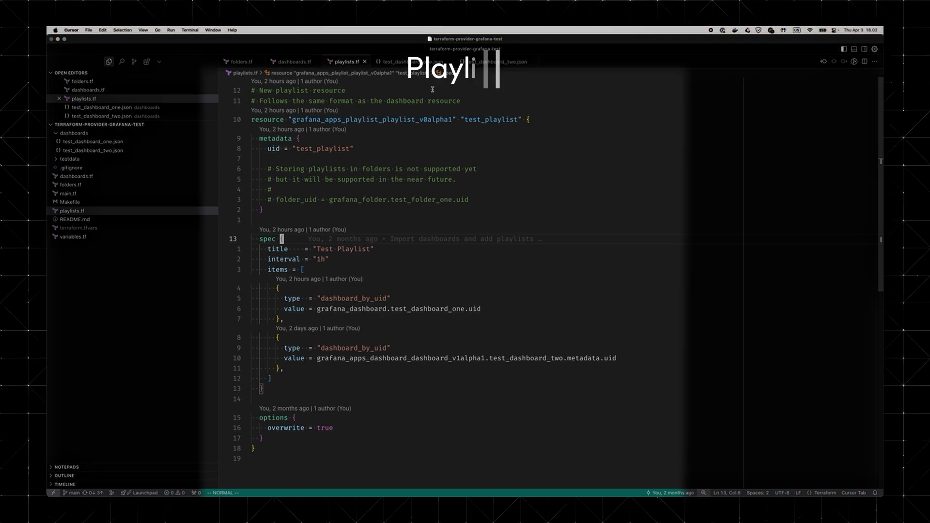
Step: Jump between the playlist's metadata and spec blocks, then browse test_dashboard_one.json to its field defaults
key("Up")
key("Up")
key("Up")
key("Up")
key("Up")
key("Up")
key("Up")
key("Up")
key("Up")
key("Down")
key("Down")
key("Down")
key("Down")
key("Down")
key("Down")
key("Down")
key("Down")
key("Down")
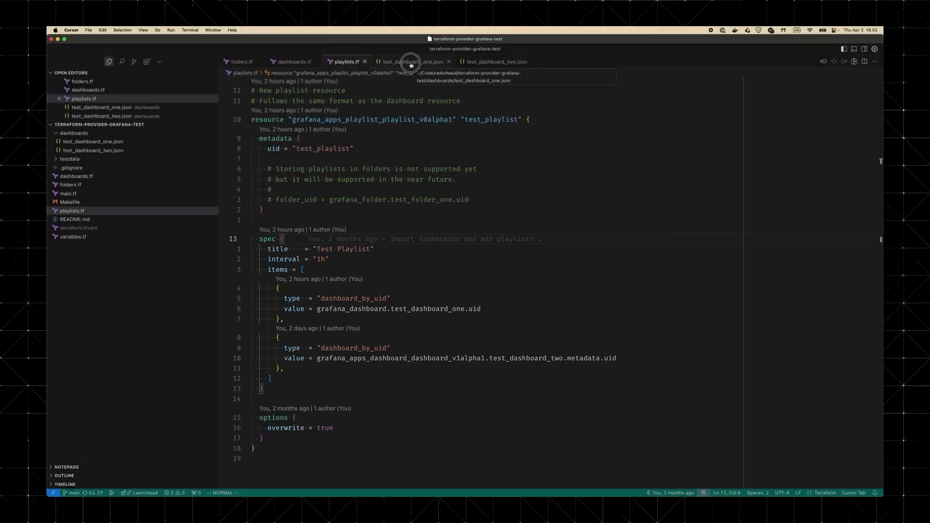
left_click(411, 62)
scroll(431, 290, "up", 15)
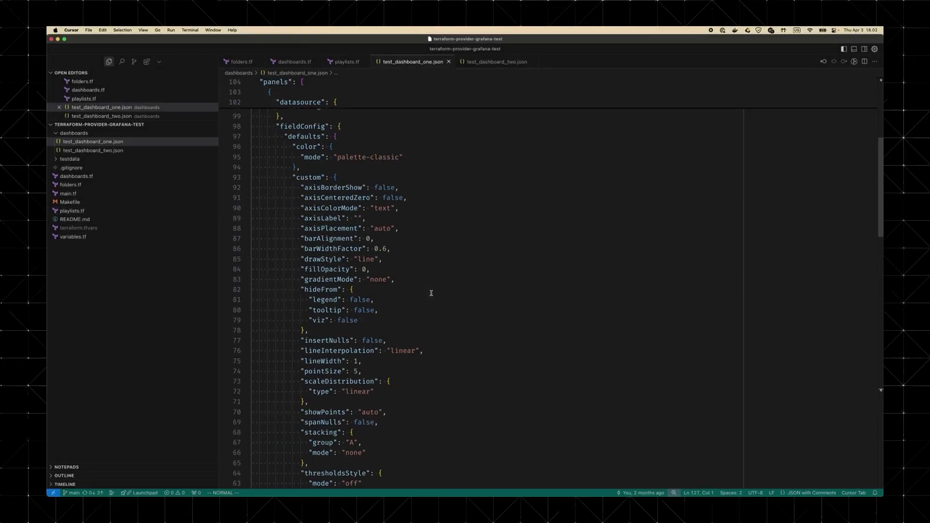
scroll(431, 293, "up", 6)
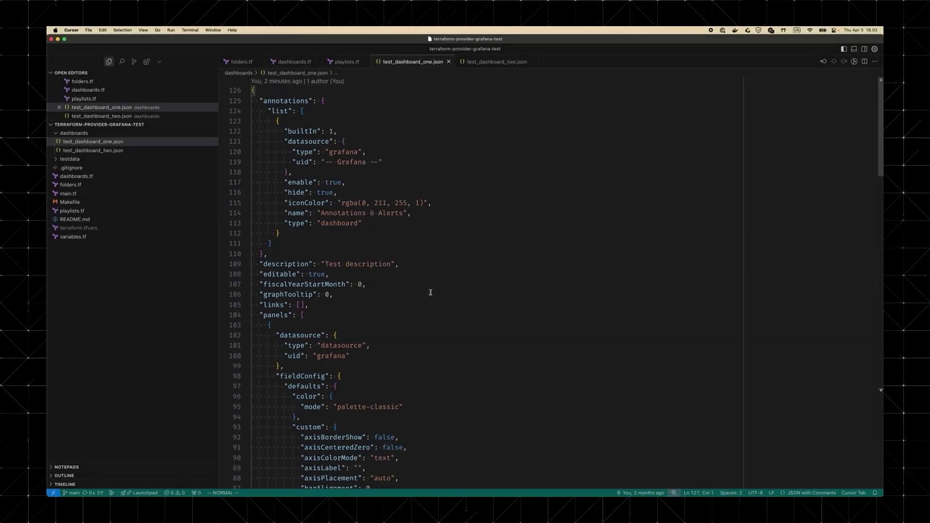
scroll(430, 293, "down", 3)
left_click(430, 287)
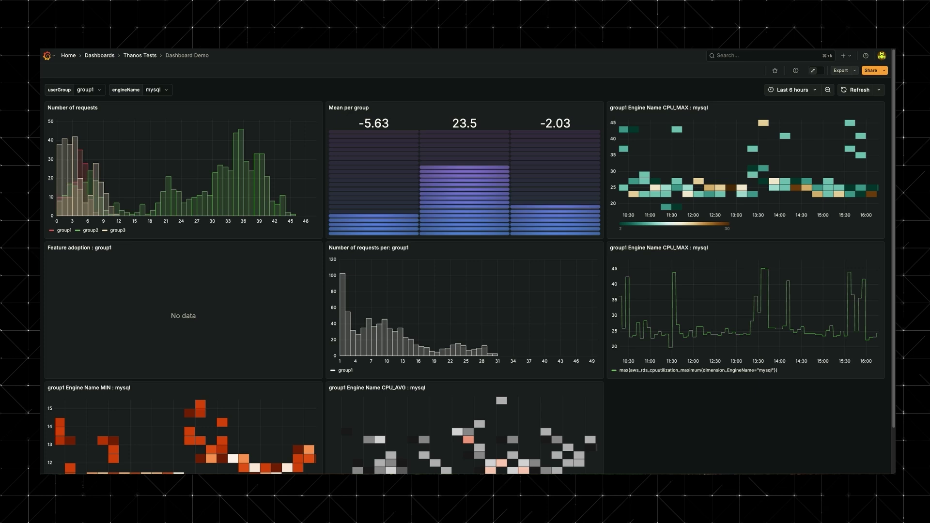
Step: Switch Dashboard Demo to Auto grid with Narrow column width and Short rows, then group panels into a tab
left_click(813, 71)
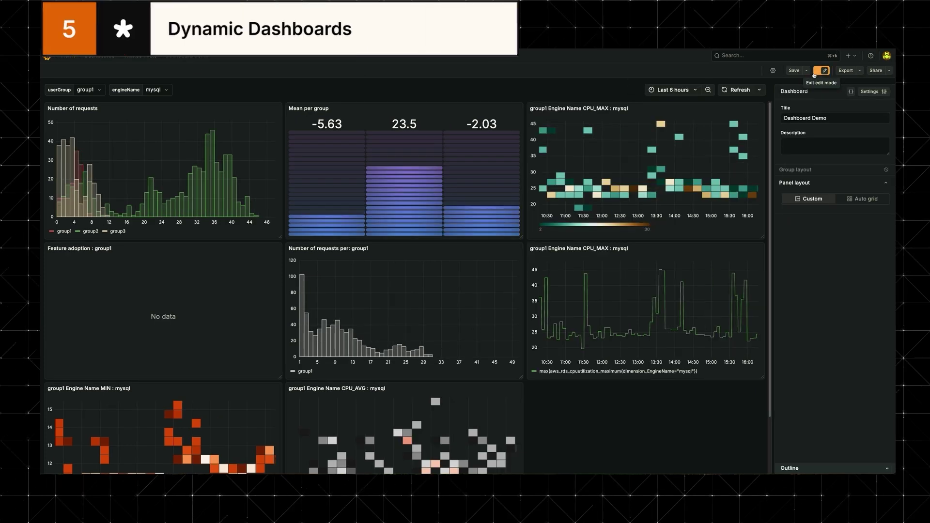
left_click(861, 199)
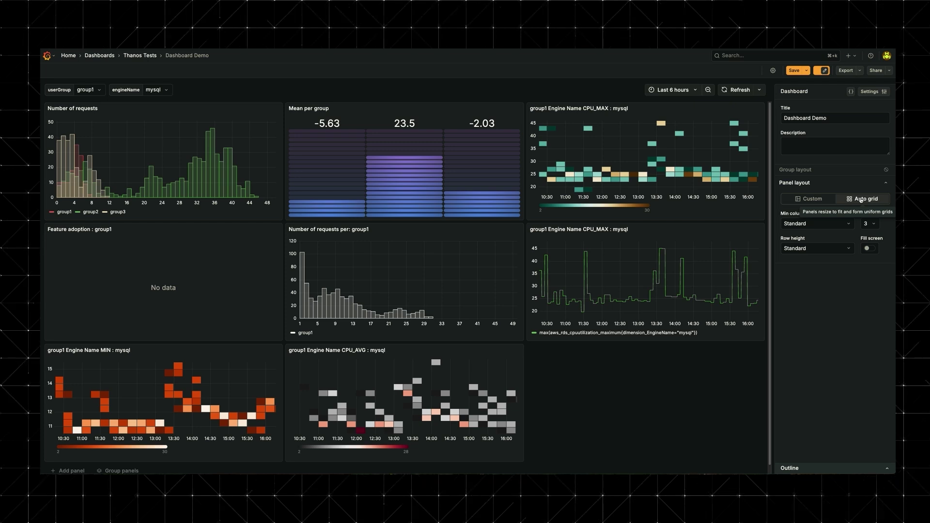
left_click(840, 223)
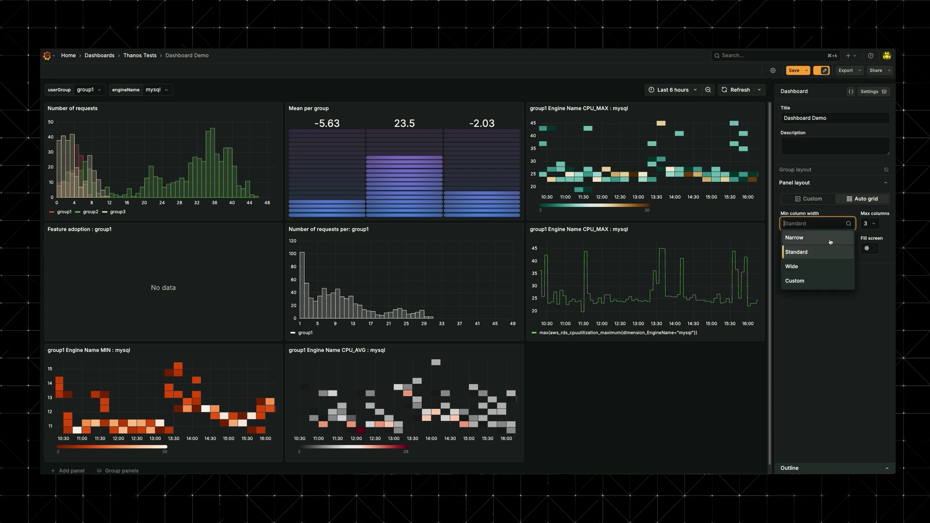
left_click(824, 239)
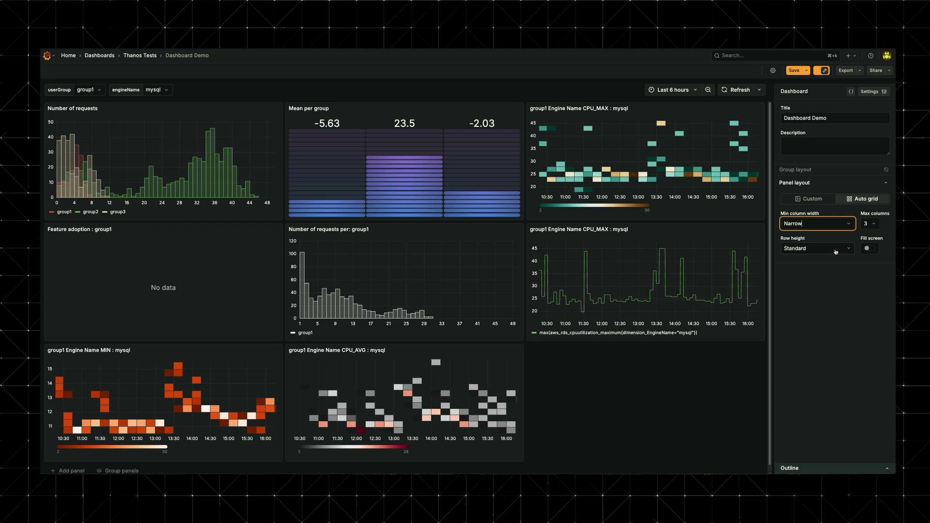
left_click(836, 248)
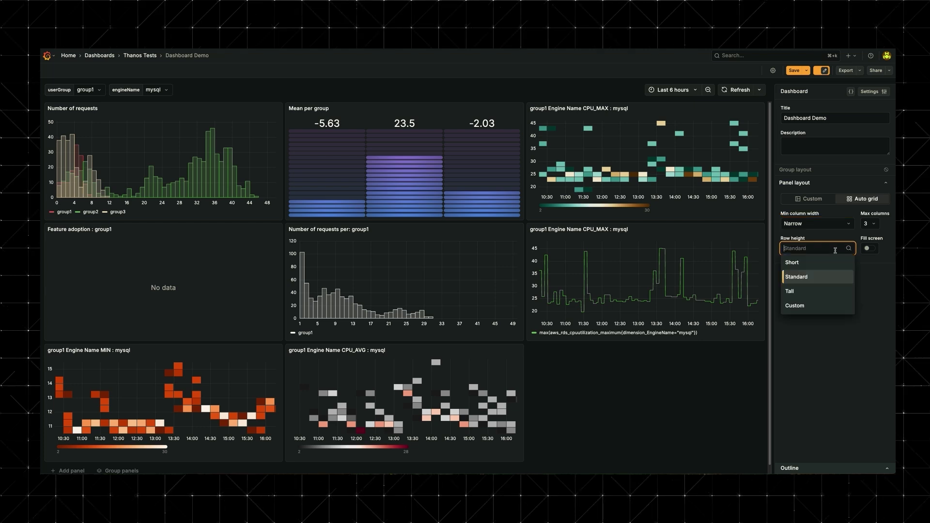
left_click(830, 262)
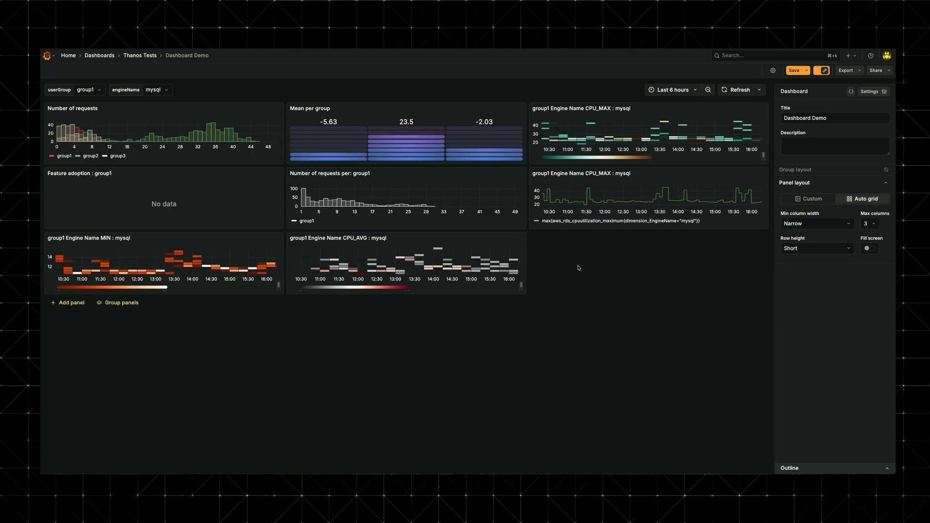
left_click(120, 303)
left_click(121, 330)
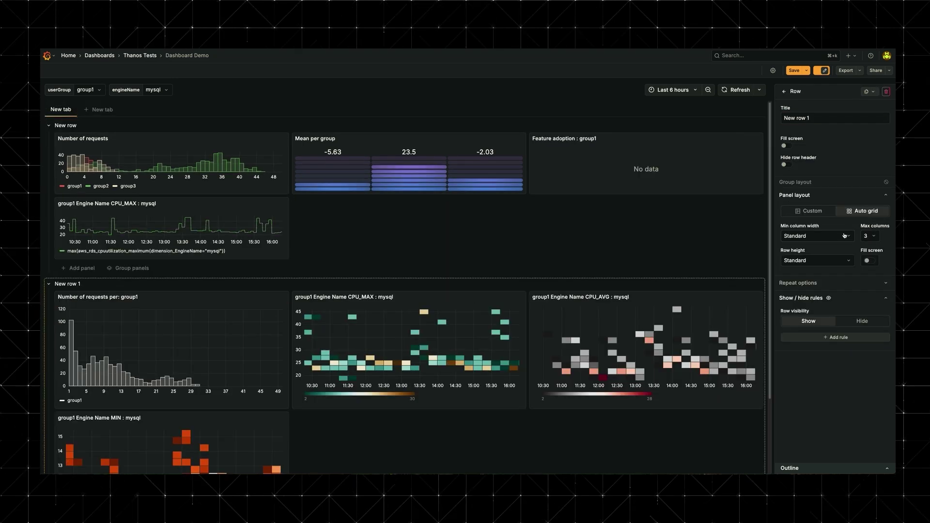
Step: Give New row 1 four max columns and a hide rule on the engineName variable
left_click(873, 237)
left_click(866, 295)
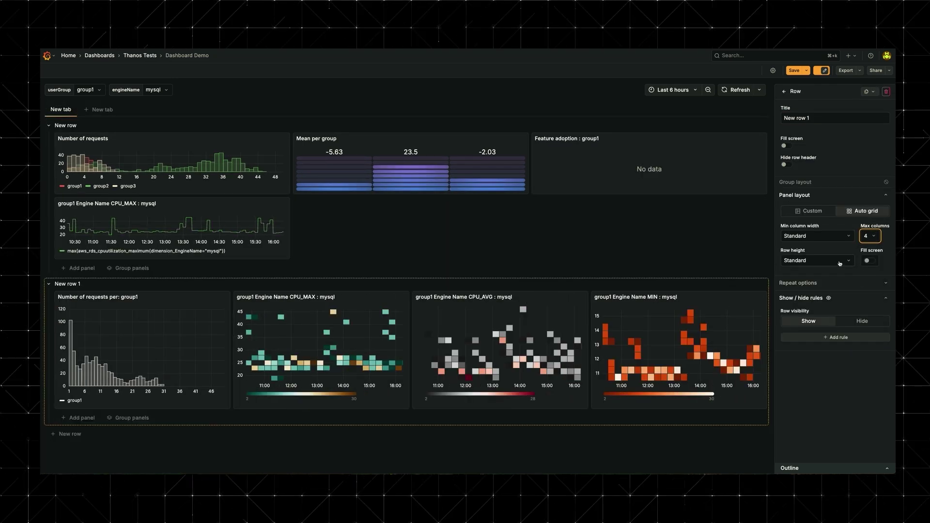
left_click(862, 321)
left_click(843, 338)
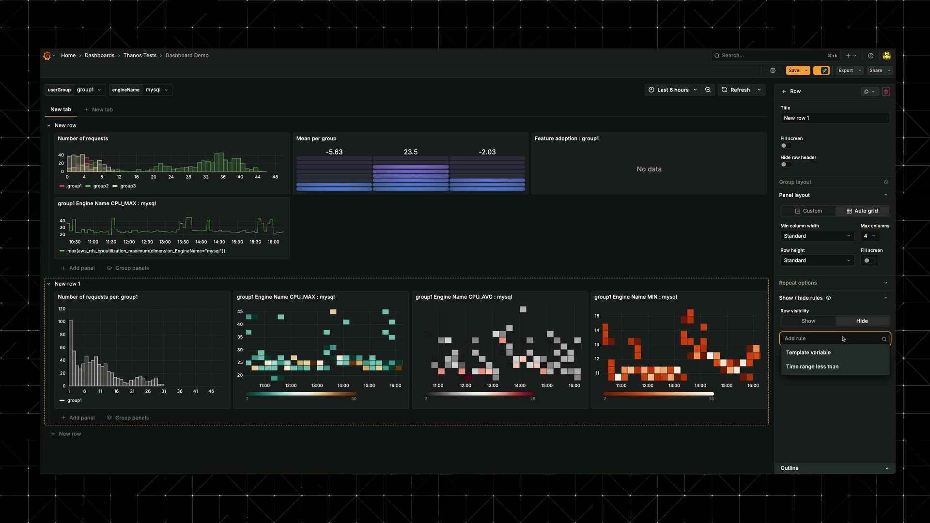
left_click(817, 352)
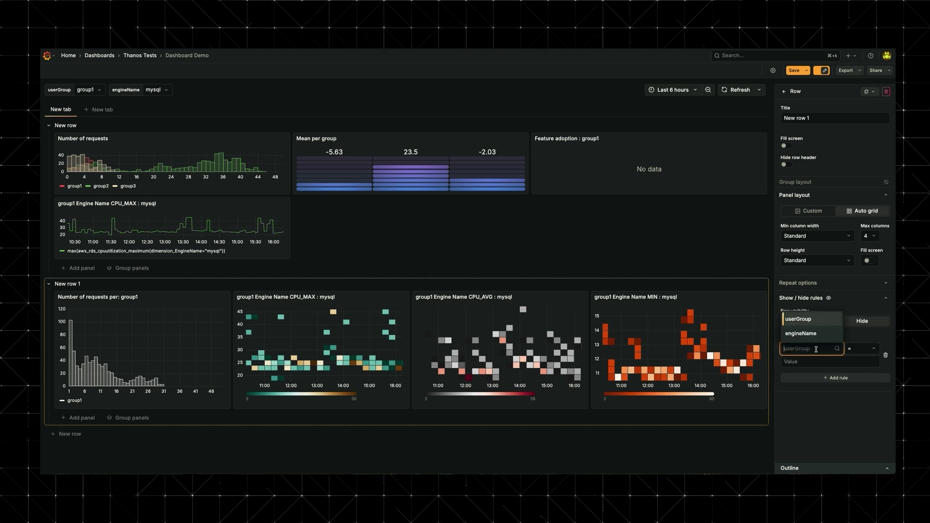
left_click(807, 333)
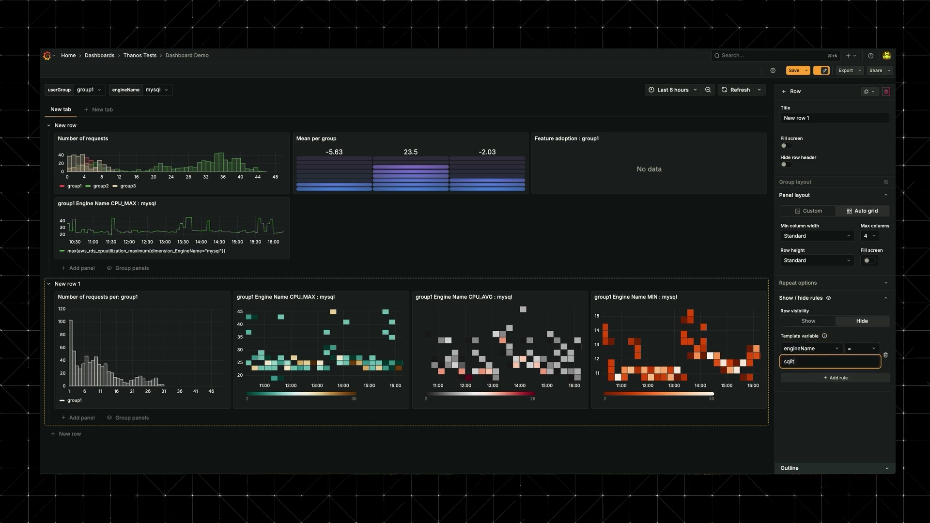
Step: Set New row's maximum columns to 4
left_click(66, 125)
left_click(870, 236)
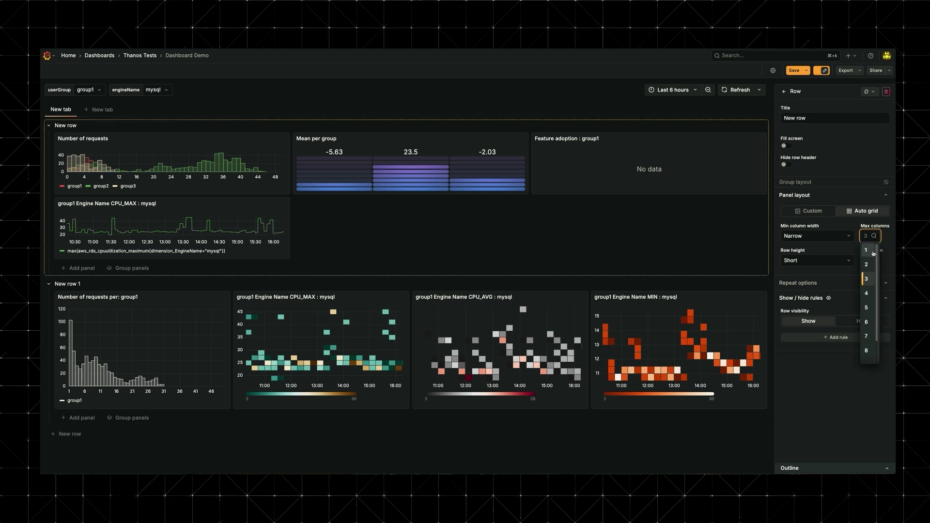
left_click(866, 293)
Step: Hide the Feature adoption panel when its query result is No data
left_click(500, 165)
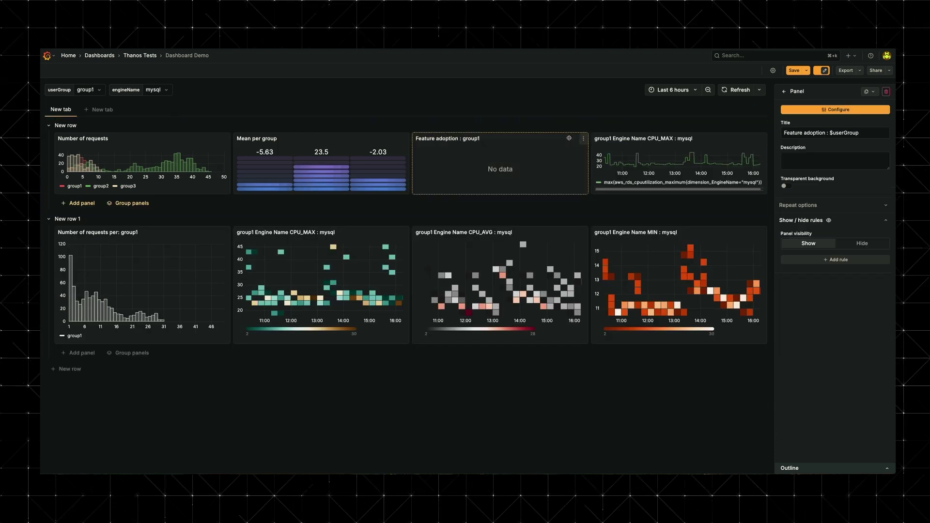
left_click(833, 259)
left_click(799, 272)
left_click(813, 271)
left_click(802, 258)
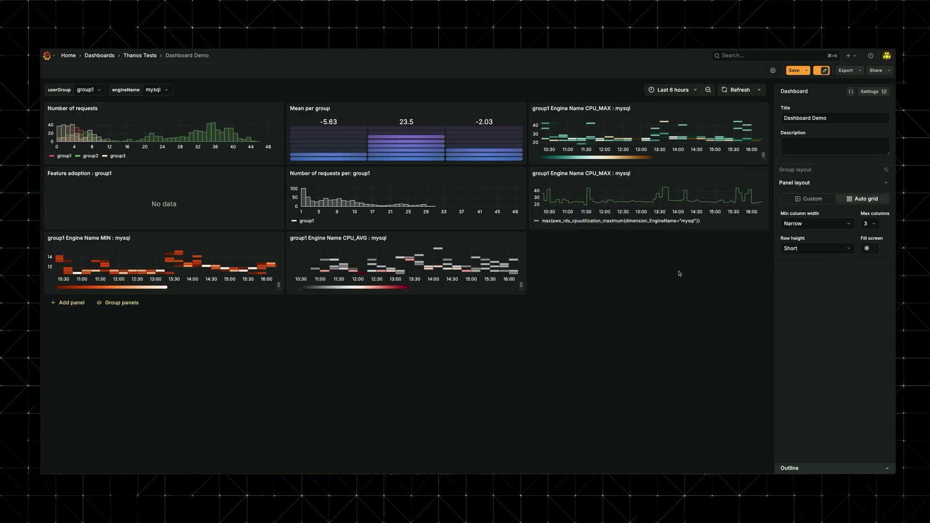
Step: Group the panels into a tab, move the requests and CPU_MAX panels into New row 1, and use four columns
left_click(123, 305)
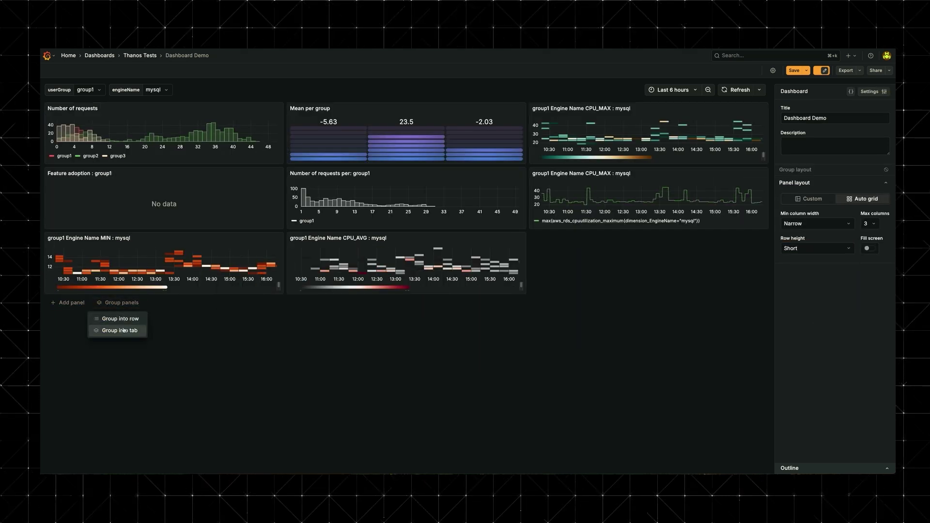
left_click(122, 334)
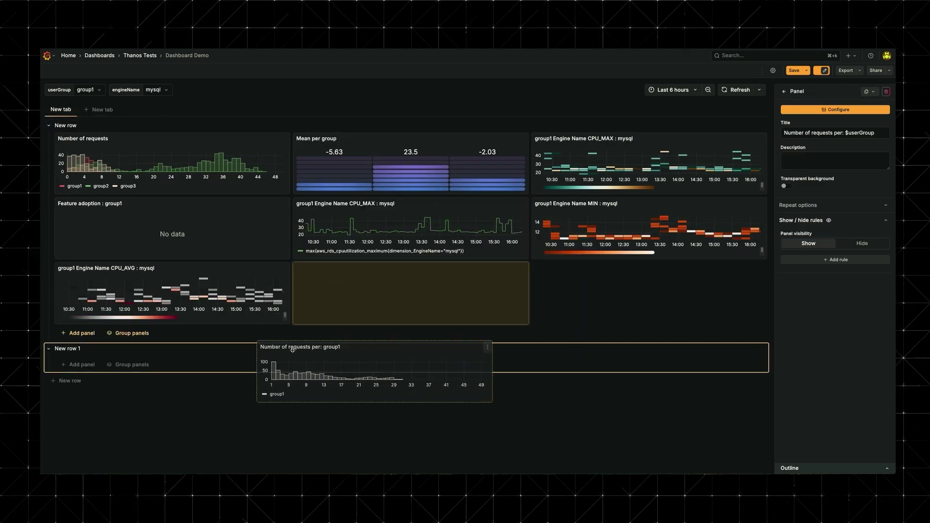
left_click_drag(315, 347, 310, 369)
left_click_drag(583, 204, 485, 387)
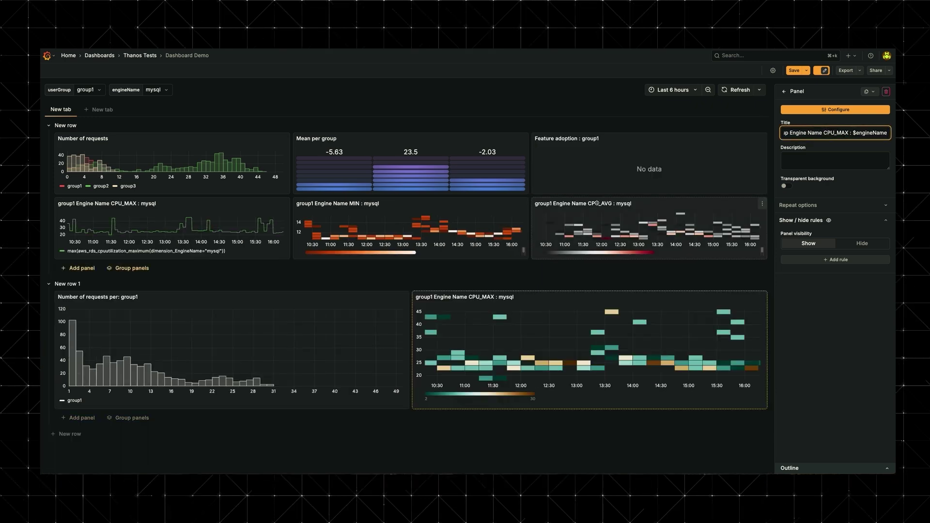
left_click(874, 236)
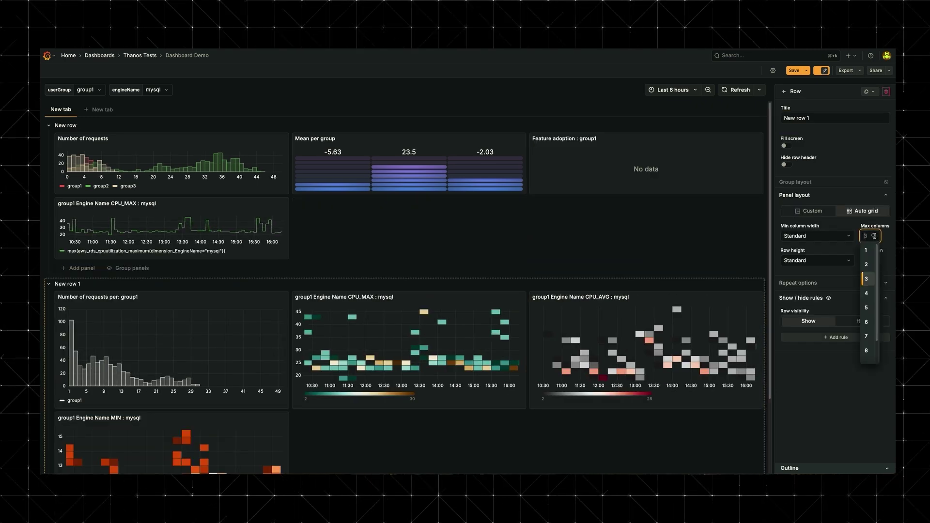
left_click(865, 293)
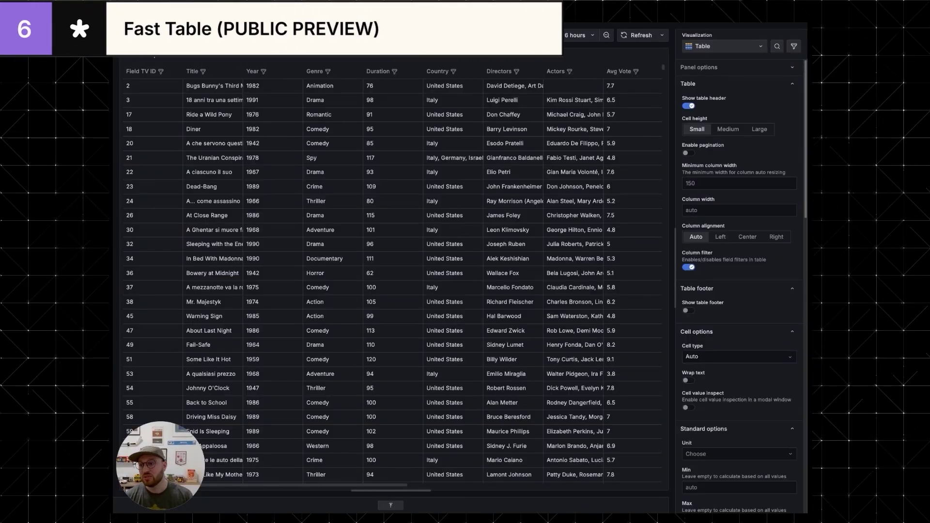
Step: Toggle text wrapping on and off, then sort the table by Title, Year and Genre
left_click(688, 381)
left_click(688, 381)
left_click(688, 380)
left_click(688, 381)
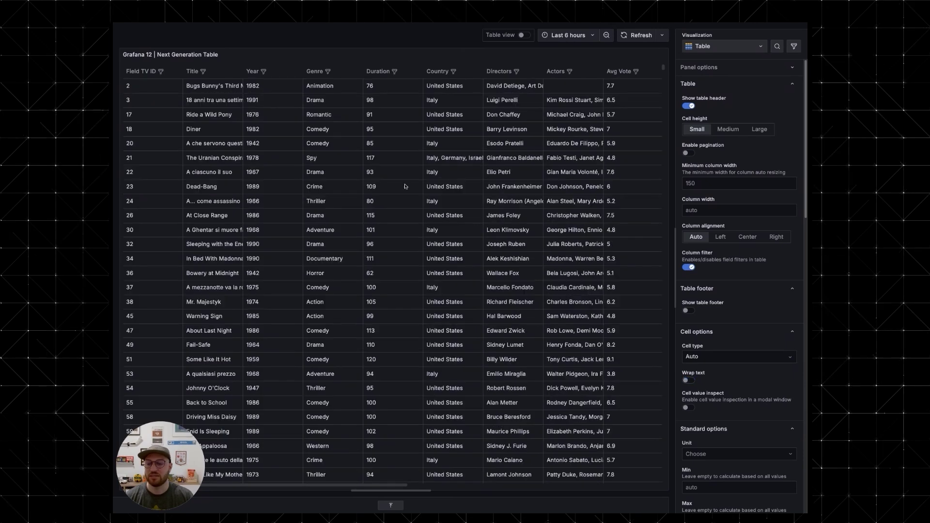
left_click(193, 71)
left_click(193, 71)
left_click(271, 71)
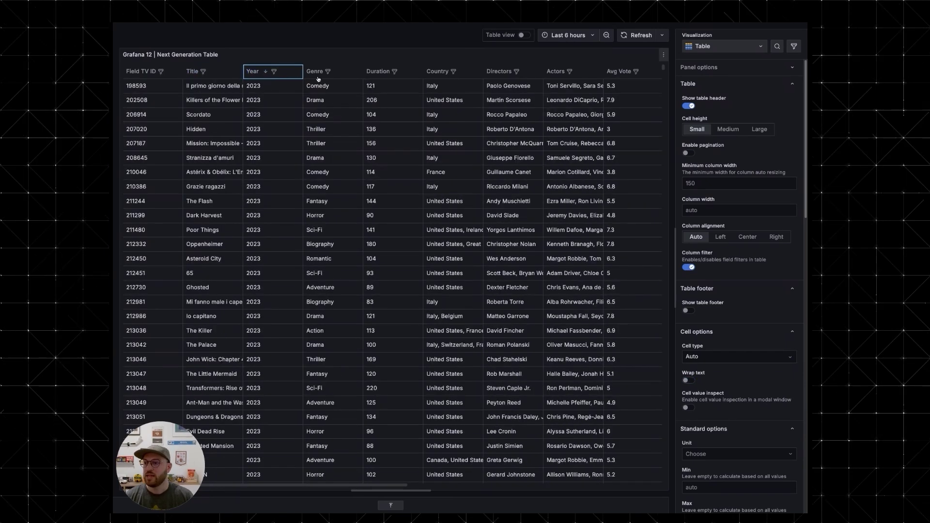
left_click(318, 75)
Step: Filter the Title column by 'bugs' and keep only the four Bugs titles
left_click(203, 71)
type("bugs")
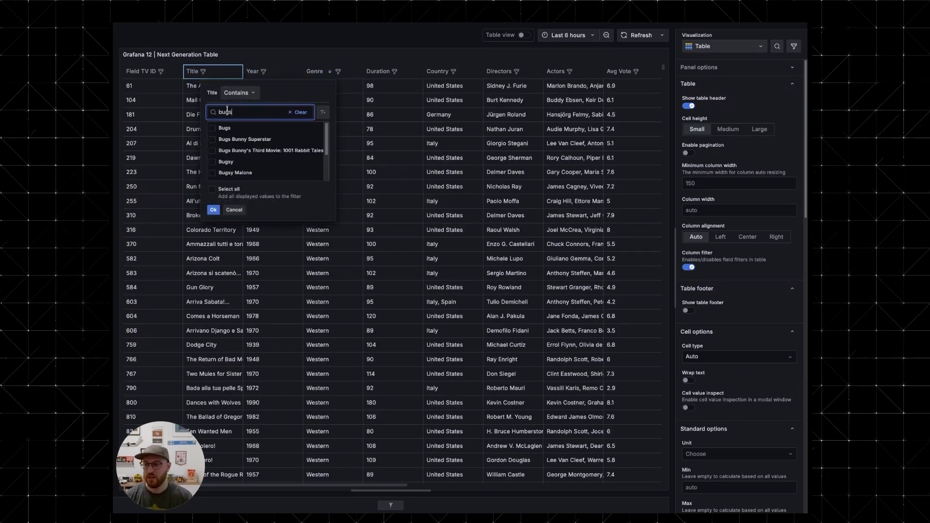
left_click(228, 139)
left_click(228, 150)
left_click(224, 162)
left_click(225, 172)
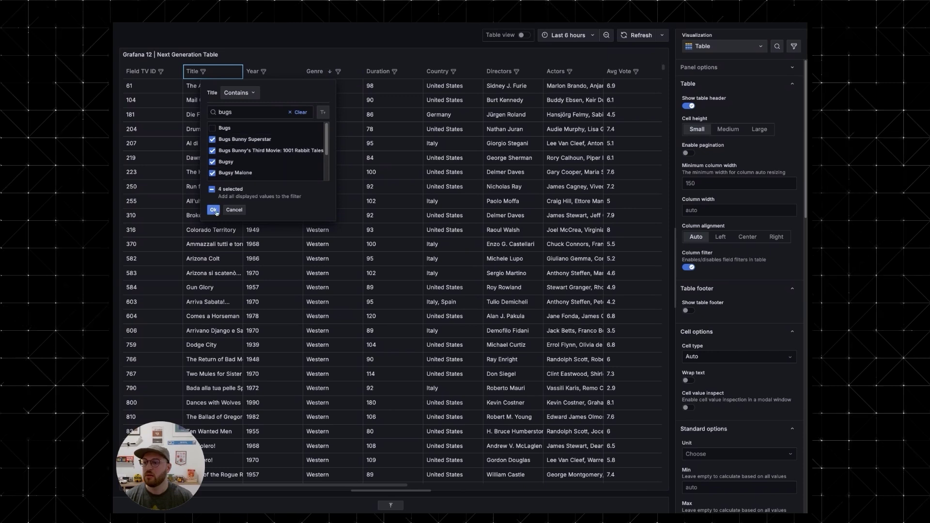
left_click(213, 209)
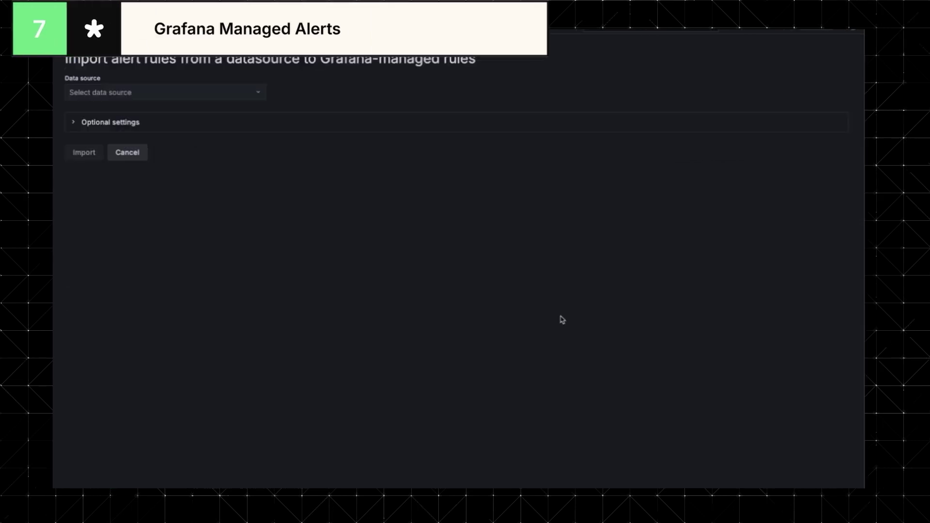
Step: Start a Grafana-managed rule import from a data source into the SE Enablement Demo folder, namespace mimirtool
left_click(135, 92)
left_click(126, 110)
left_click(71, 122)
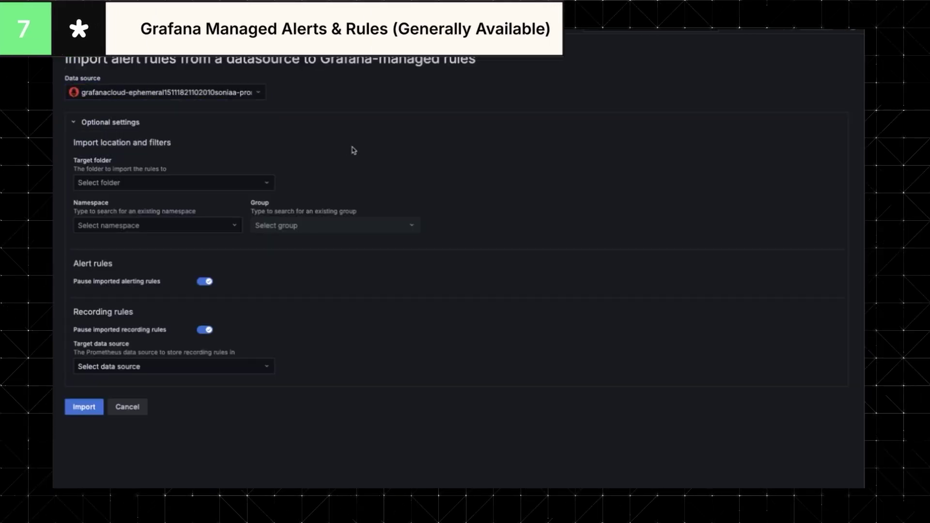
left_click(225, 183)
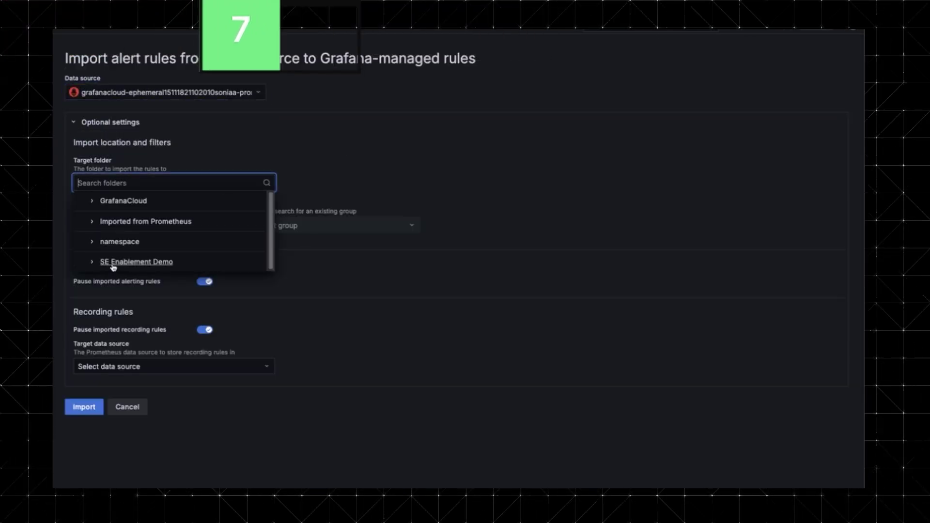
left_click(113, 264)
left_click(114, 226)
left_click(97, 243)
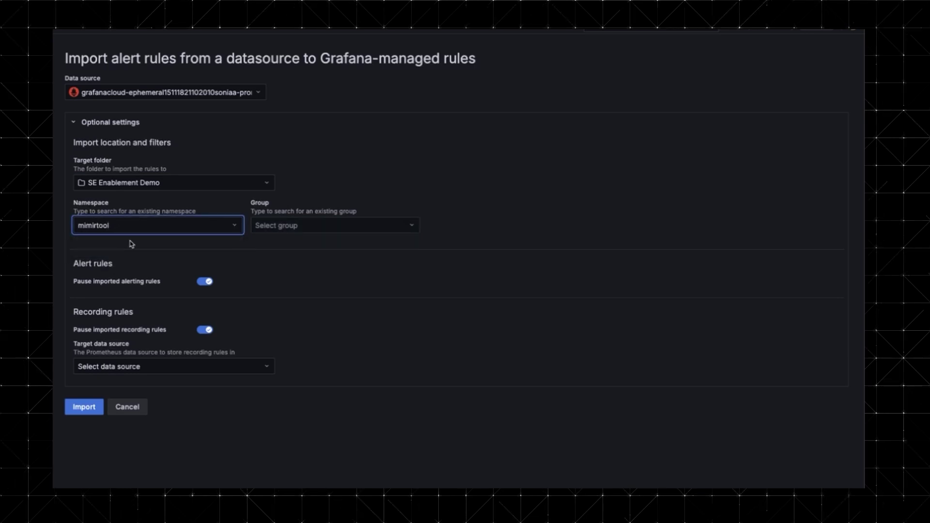
Step: Import the with_recording_rules group, storing recording rules in the default Prometheus source
left_click(327, 227)
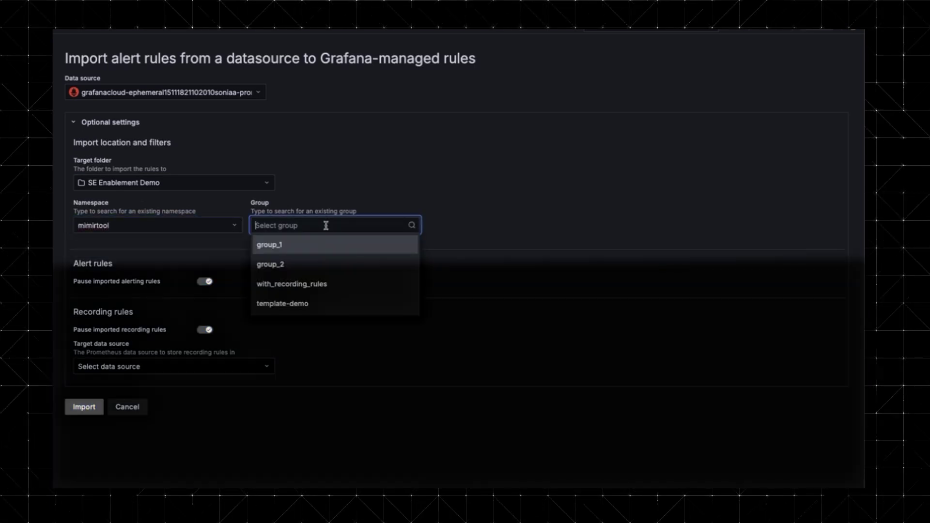
left_click(304, 286)
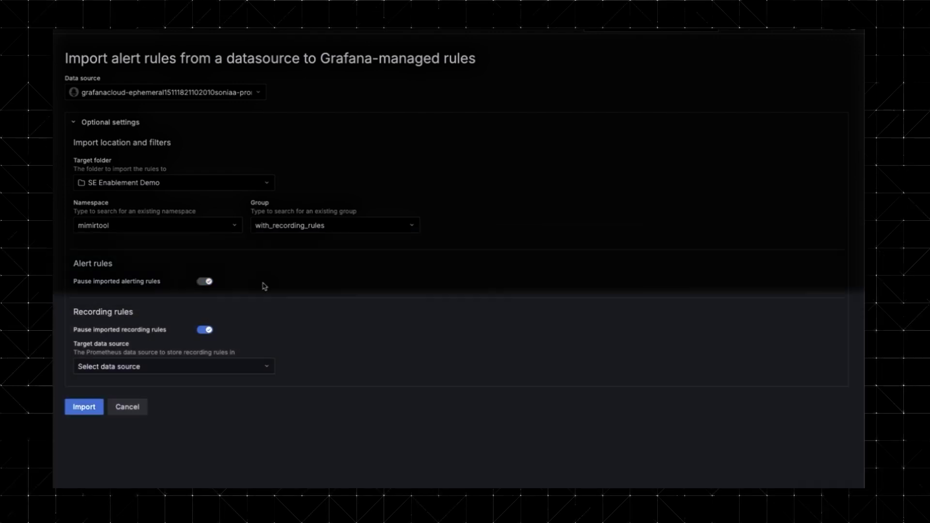
left_click(135, 367)
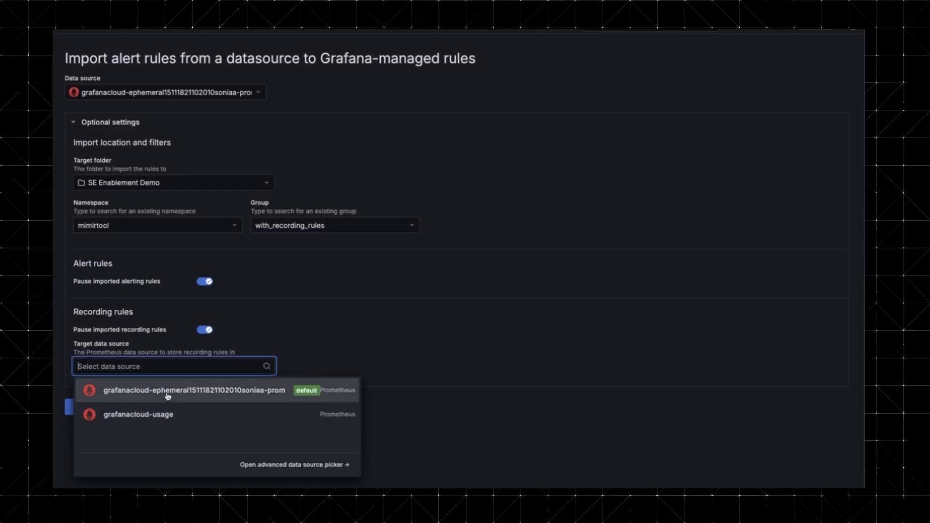
left_click(167, 396)
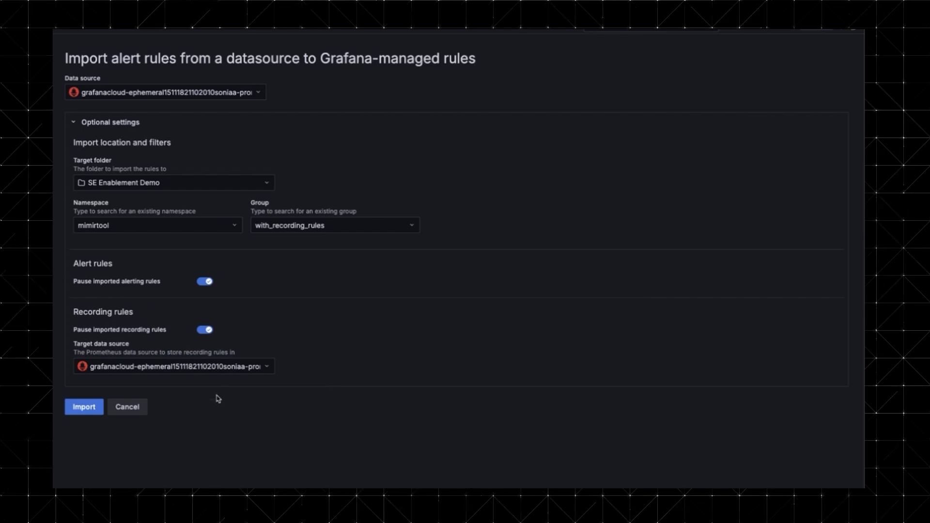
Step: Run and confirm the import, then expand the imported with_recording_rules group
left_click(83, 407)
scroll(444, 296, "down", 5)
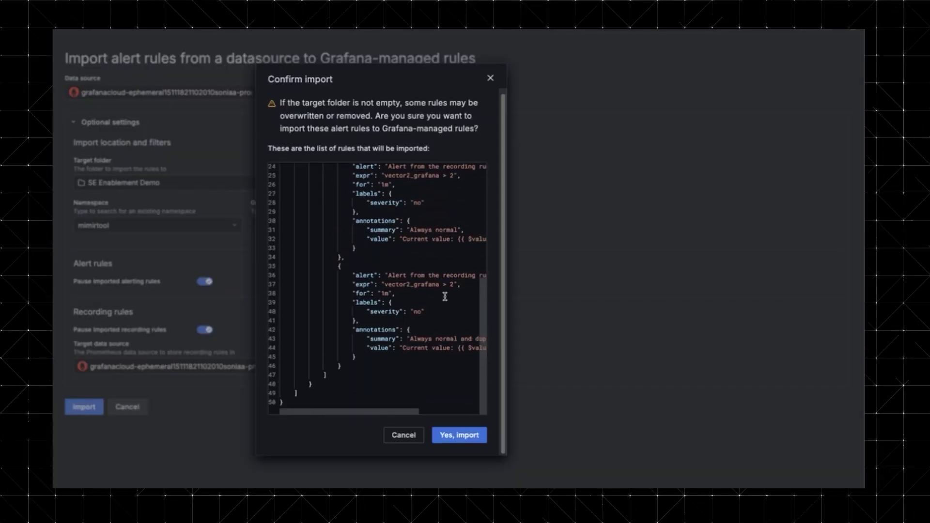
left_click(468, 435)
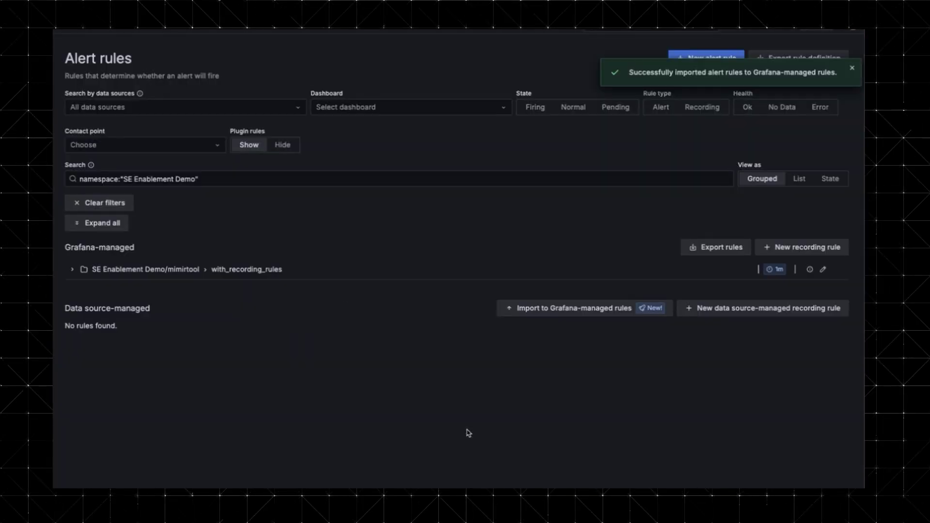
left_click(72, 270)
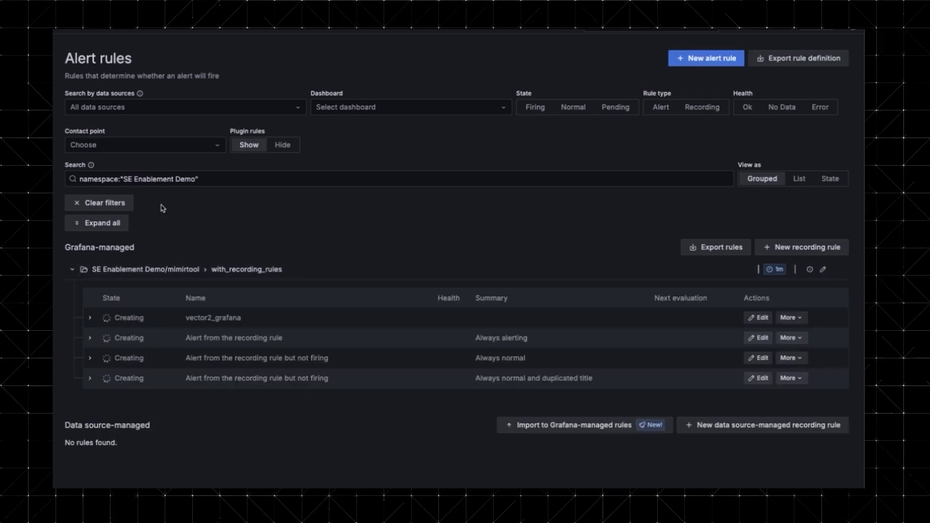
scroll(310, 275, "down", 3)
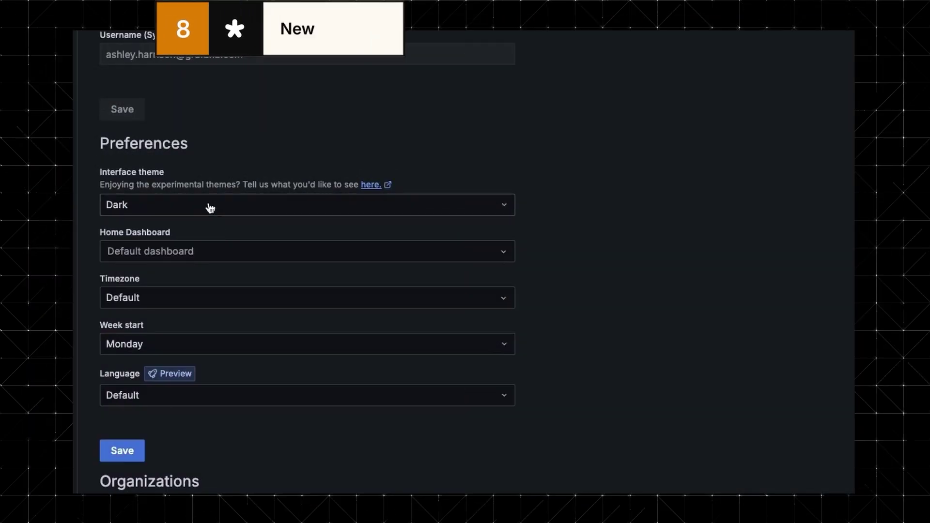
Step: Switch the interface theme to the experimental Desert bloom theme
left_click(208, 206)
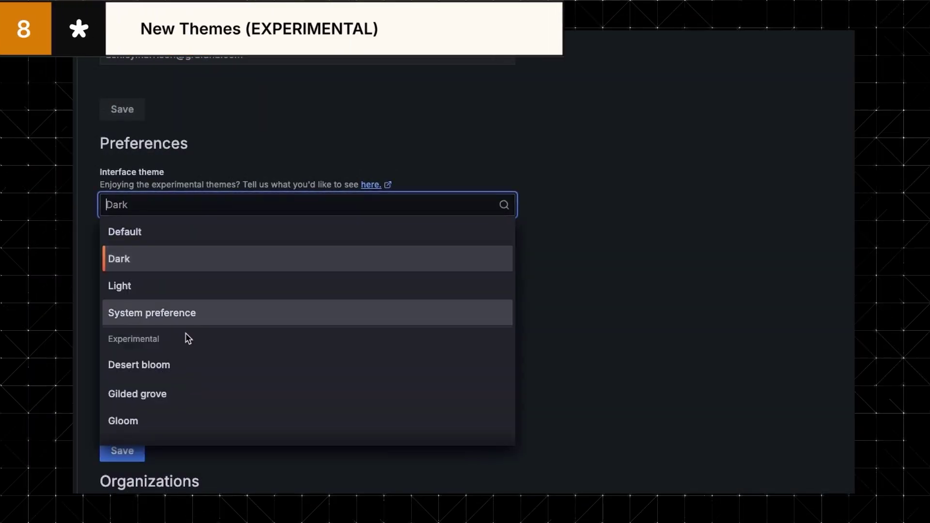
scroll(183, 376, "down", 2)
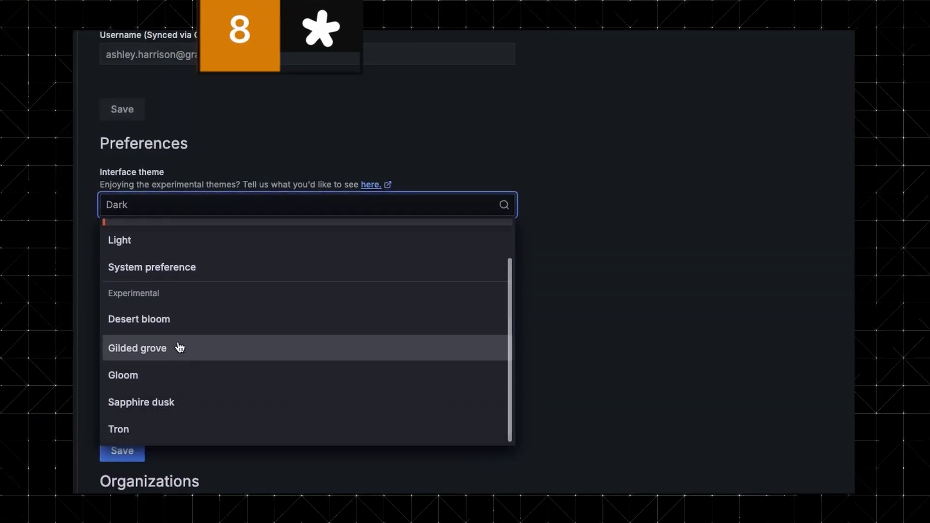
left_click(179, 321)
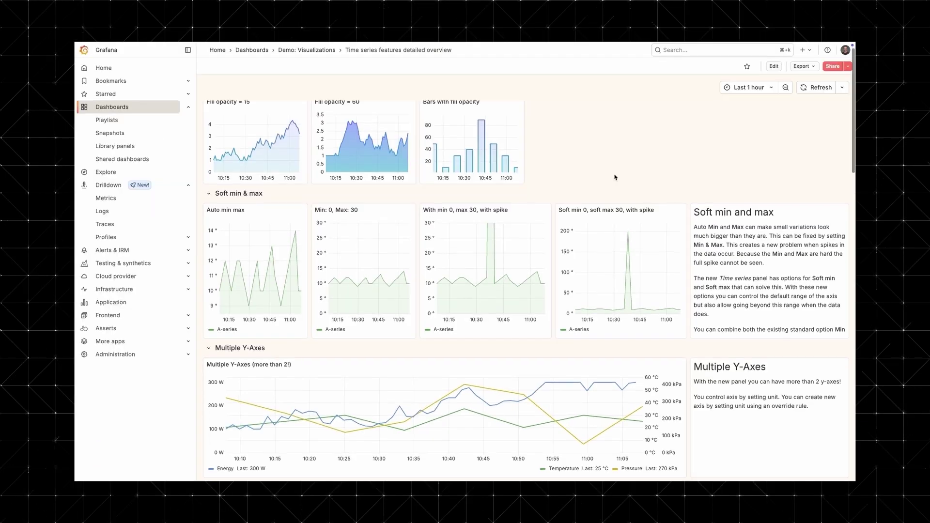
scroll(614, 177, "down", 5)
scroll(615, 177, "up", 3)
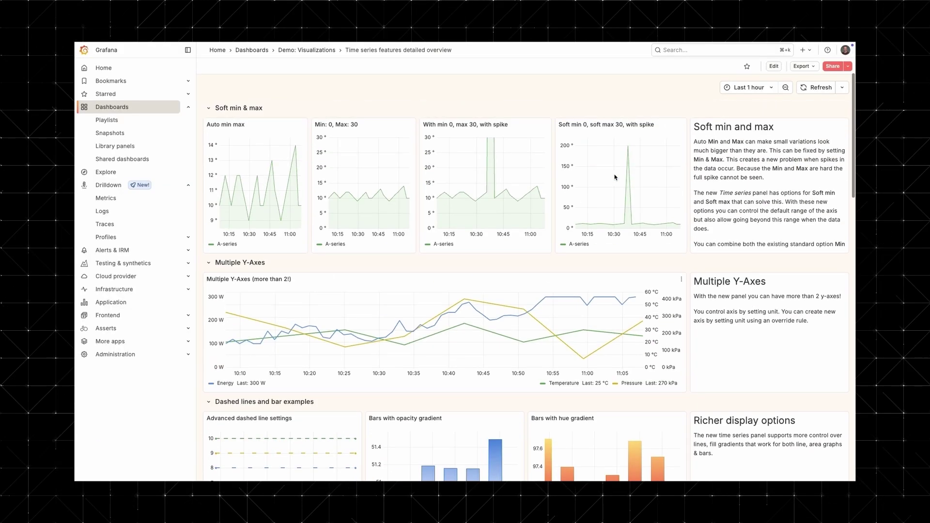
scroll(614, 177, "up", 2)
Step: Cycle through other experimental themes with the 'c t' shortcut, ending on a dark navy theme
key("c")
key("t")
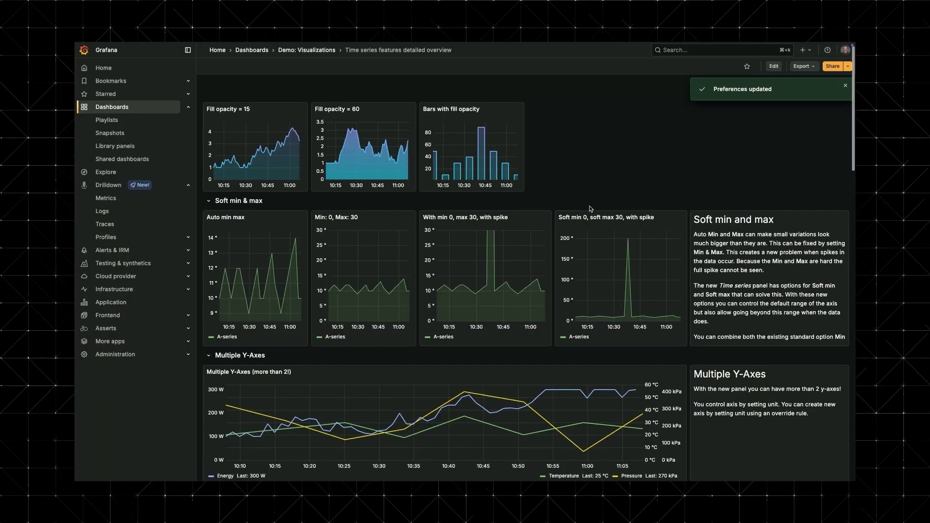
scroll(590, 209, "down", 10)
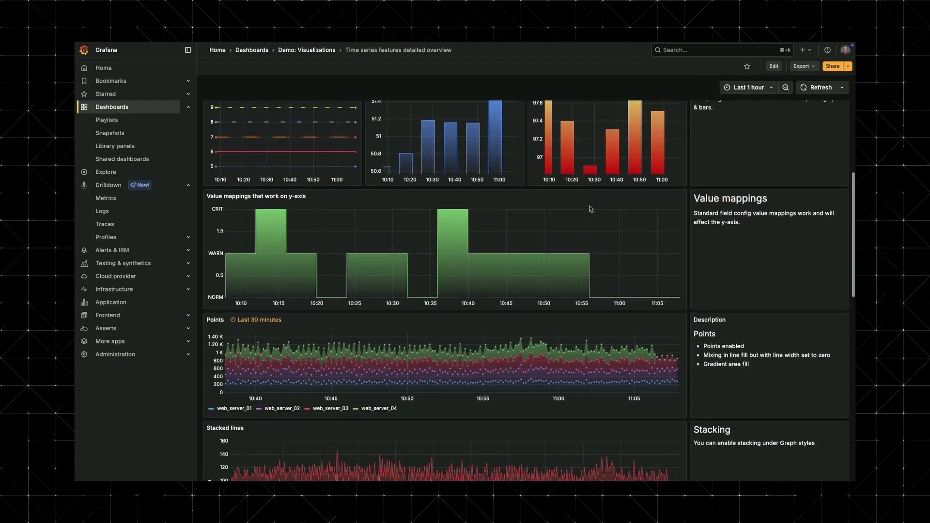
scroll(590, 209, "down", 2)
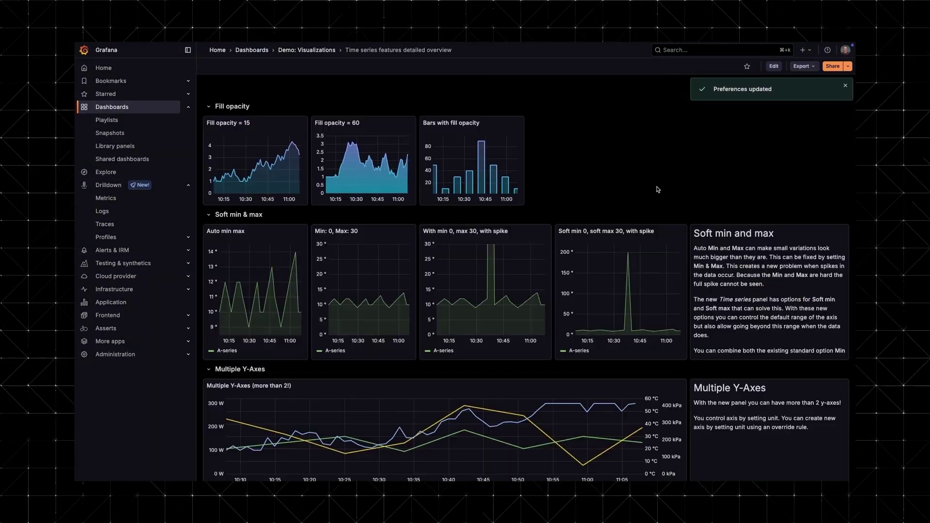
scroll(656, 189, "down", 8)
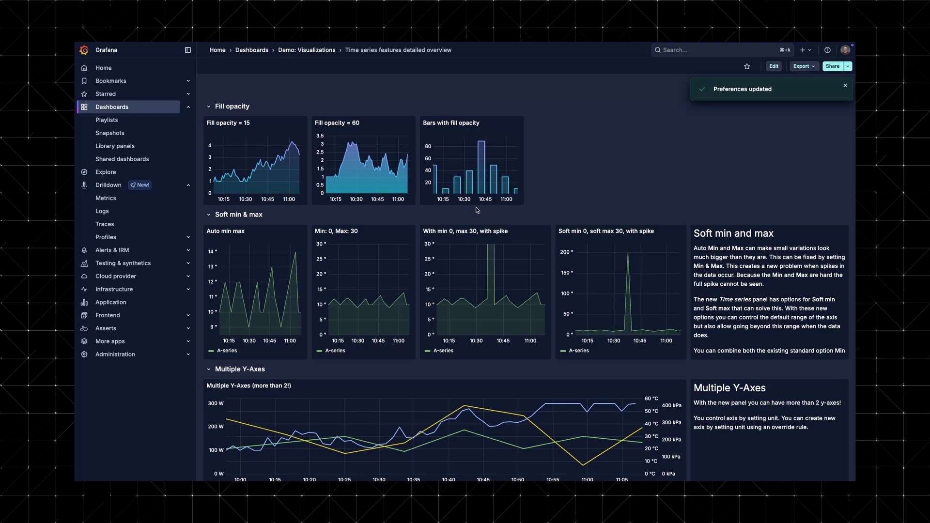
scroll(600, 201, "down", 10)
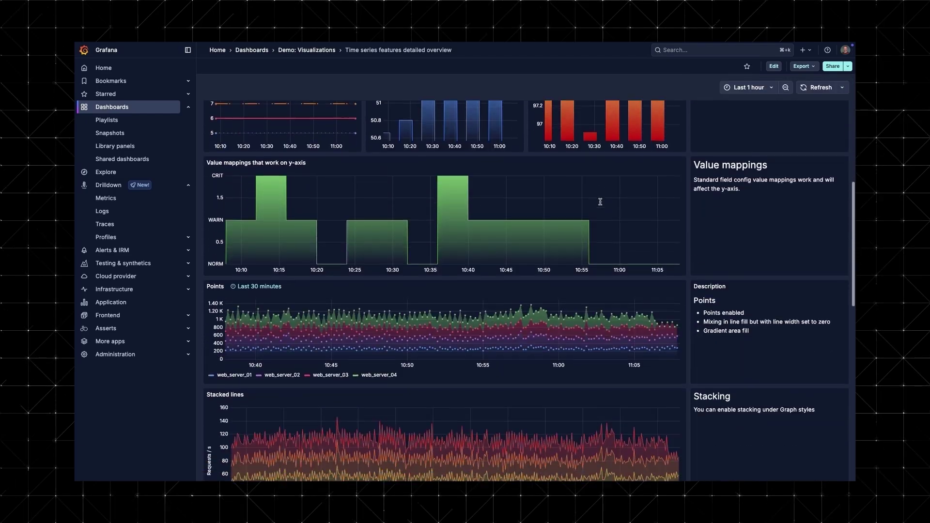
scroll(601, 201, "down", 6)
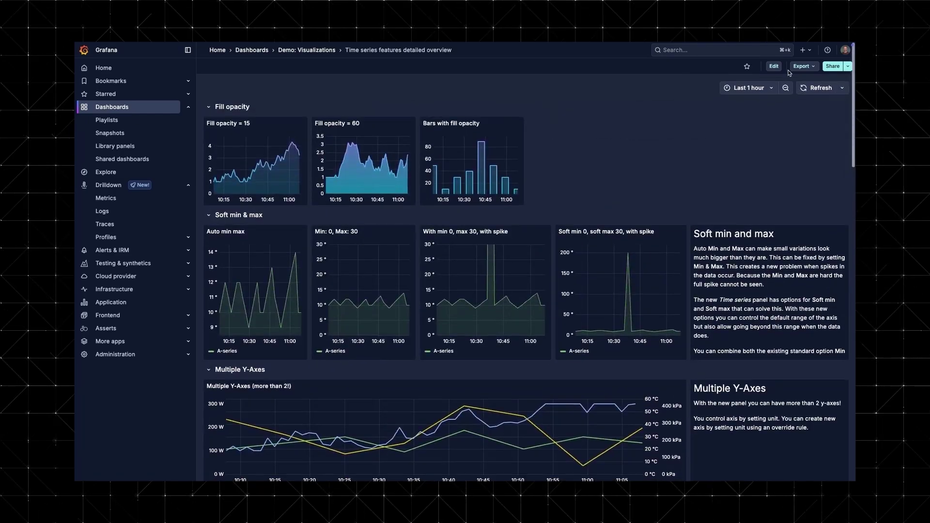
key("c")
key("t")
scroll(634, 196, "down", 5)
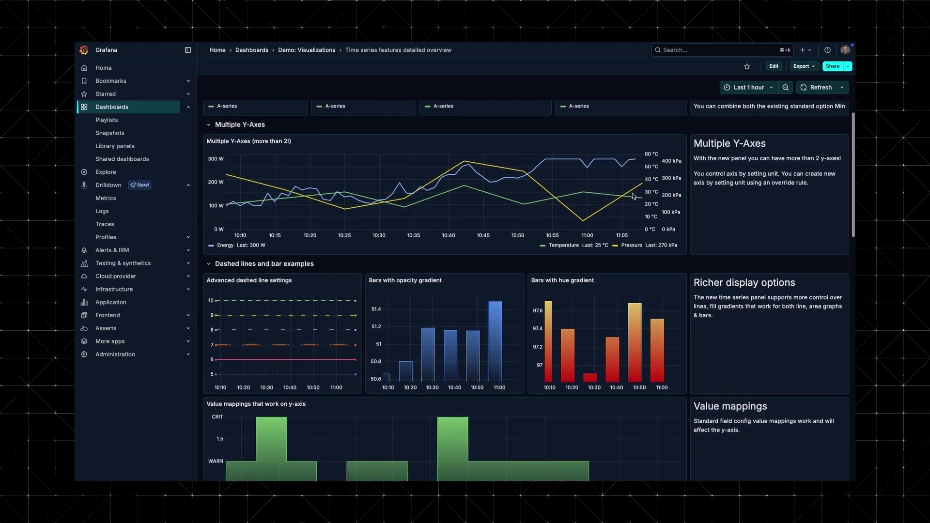
scroll(633, 197, "down", 8)
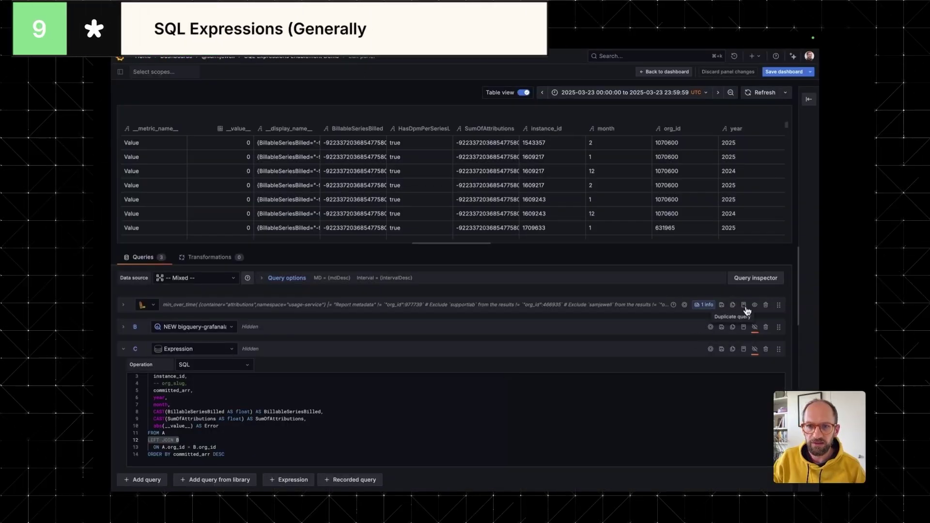
Step: Hide query A's results, show expression C's joined table, inspect the SQL, and expand query A
left_click(754, 305)
left_click(755, 349)
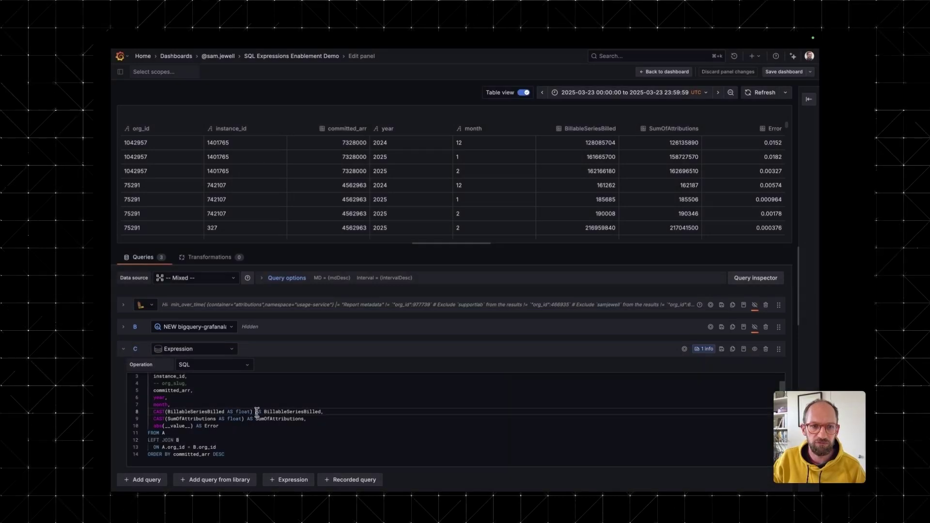
left_click_drag(257, 412, 290, 413)
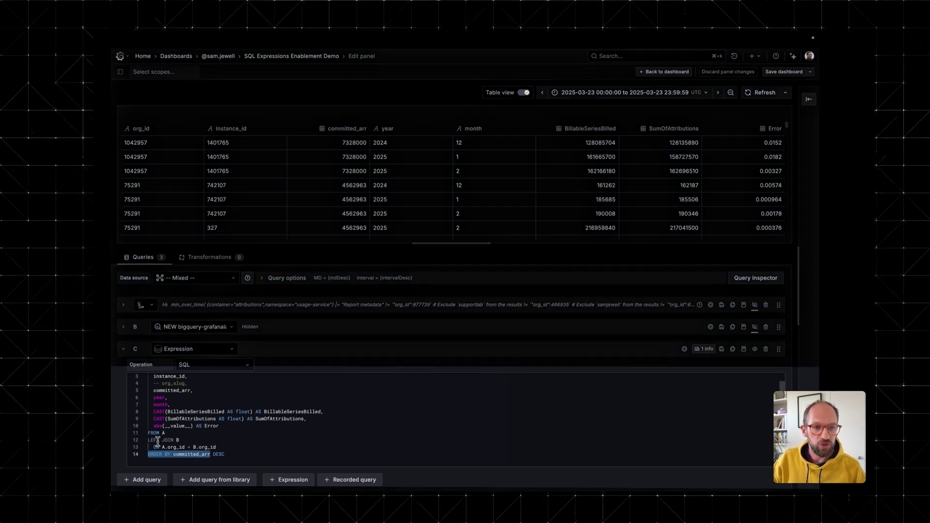
left_click(177, 441)
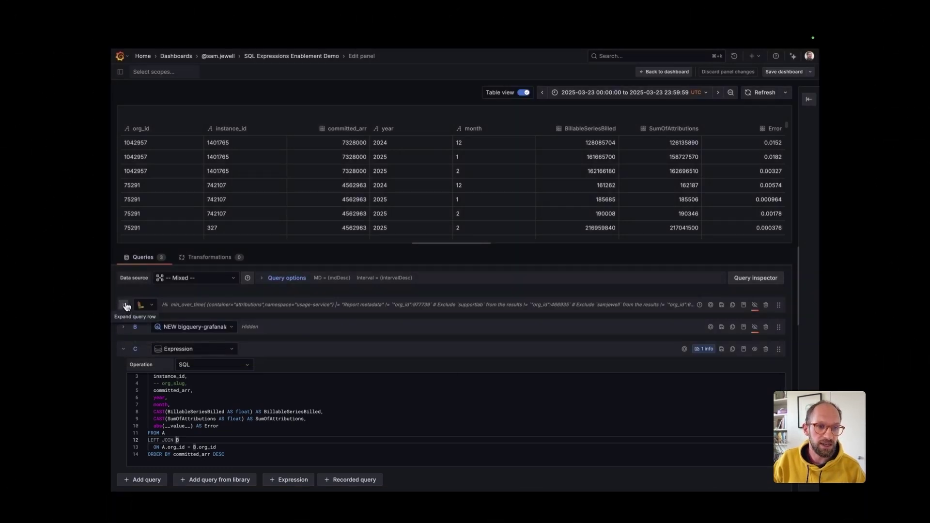
left_click(125, 305)
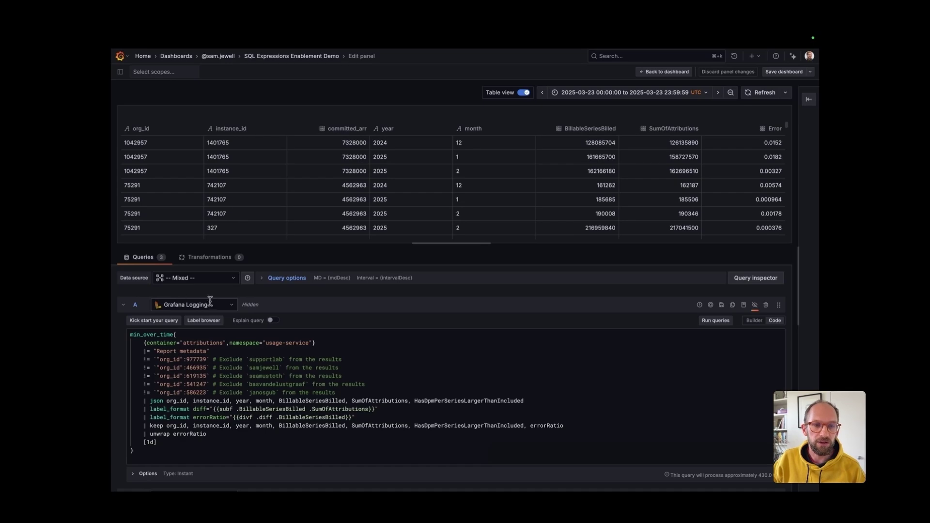
left_click(123, 306)
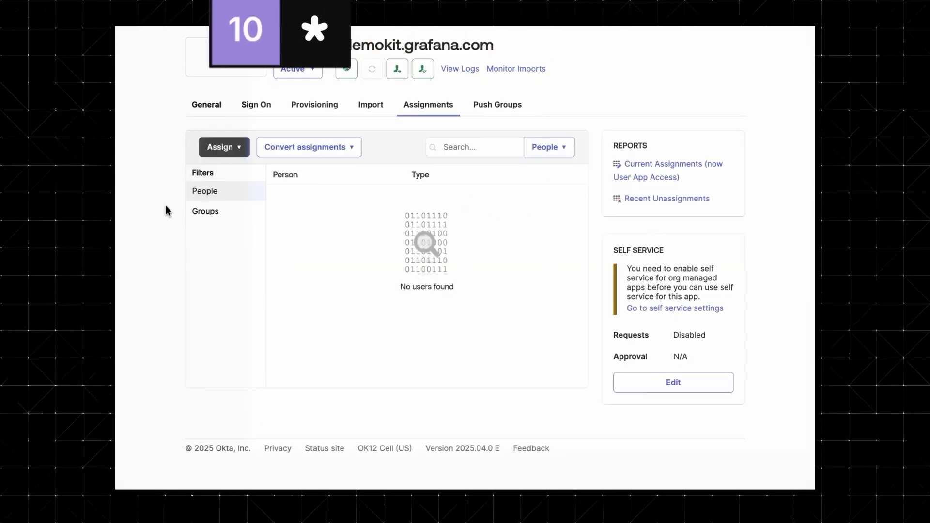
Step: Assign the Collaborators@Company group to the Grafana Cloud app via Assign to Groups
left_click(221, 148)
left_click(244, 189)
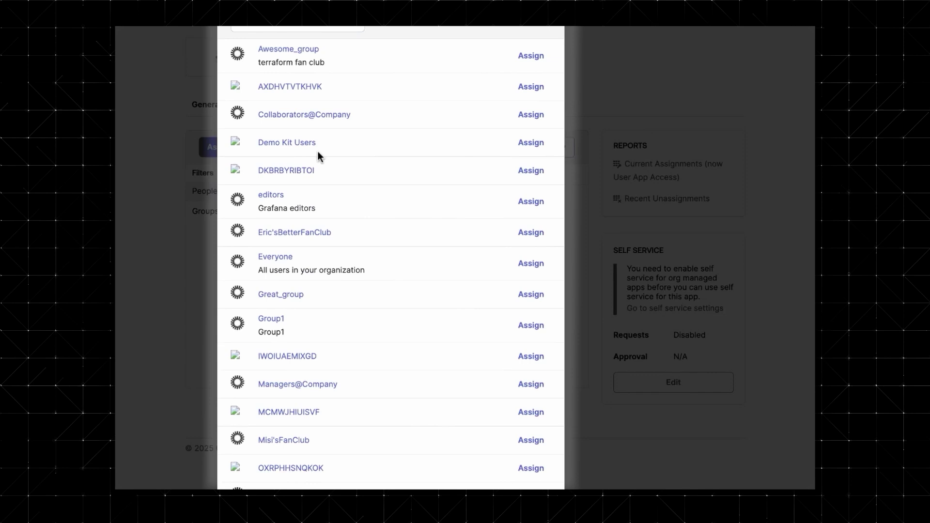
left_click(530, 114)
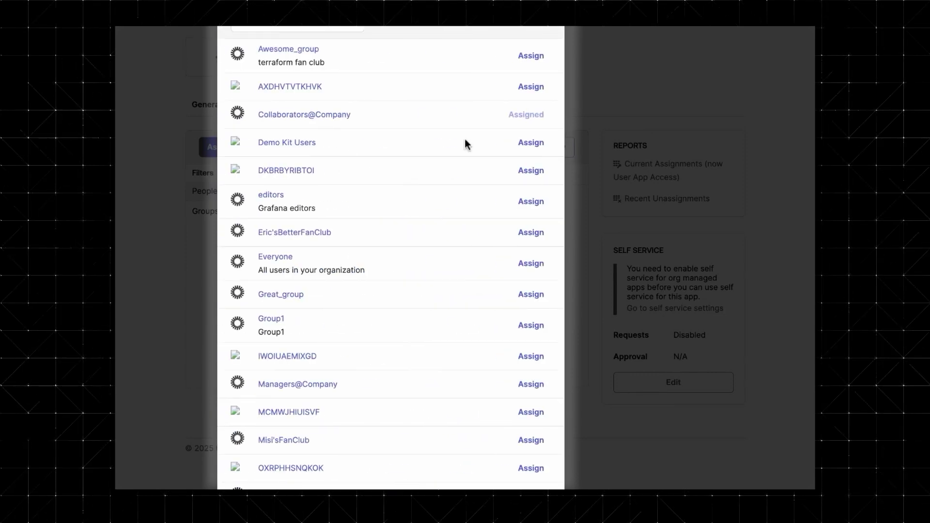
key("Escape")
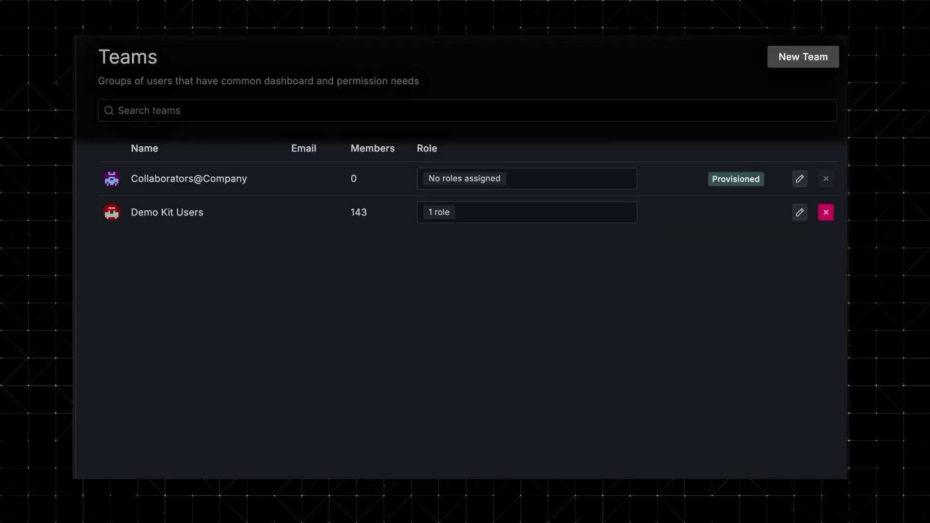
Step: Reload Teams, then check the team options for a new OnCall schedule and escalation chain
key("F5")
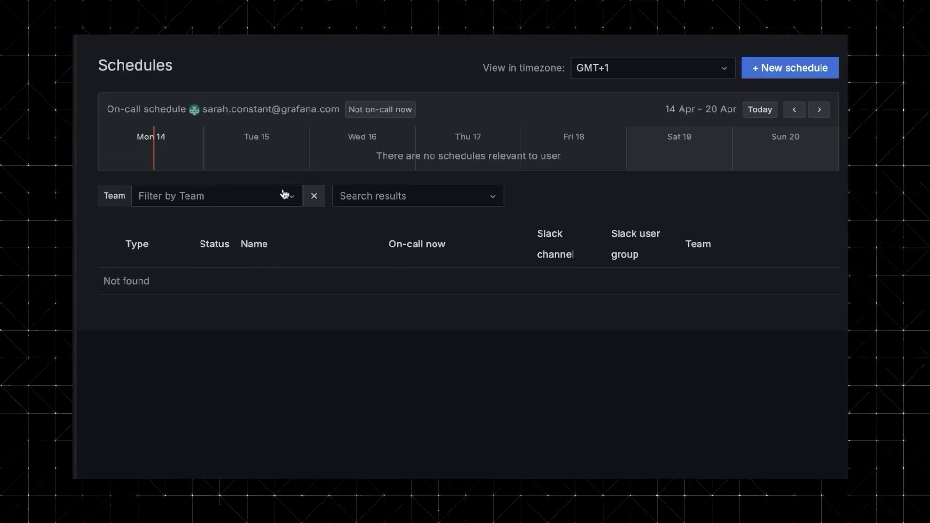
left_click(789, 67)
left_click(771, 72)
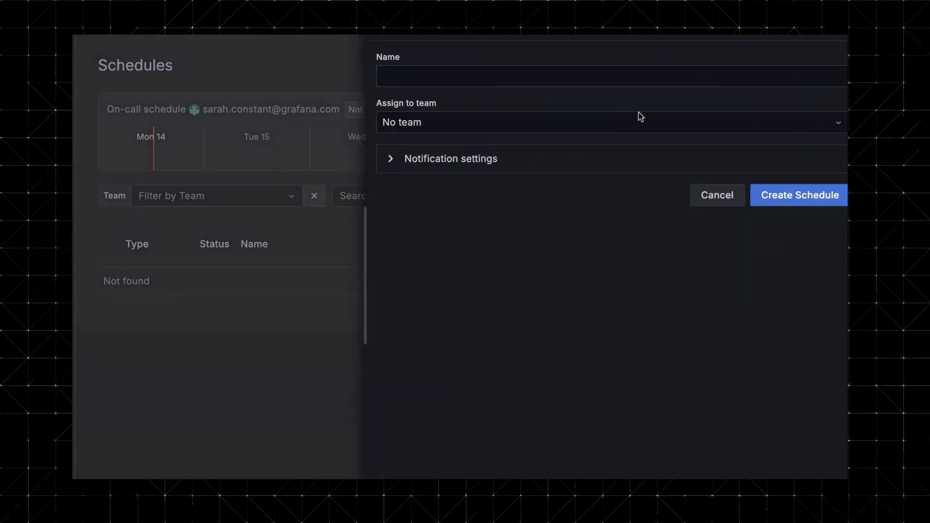
left_click(640, 116)
key("Escape")
key("Escape")
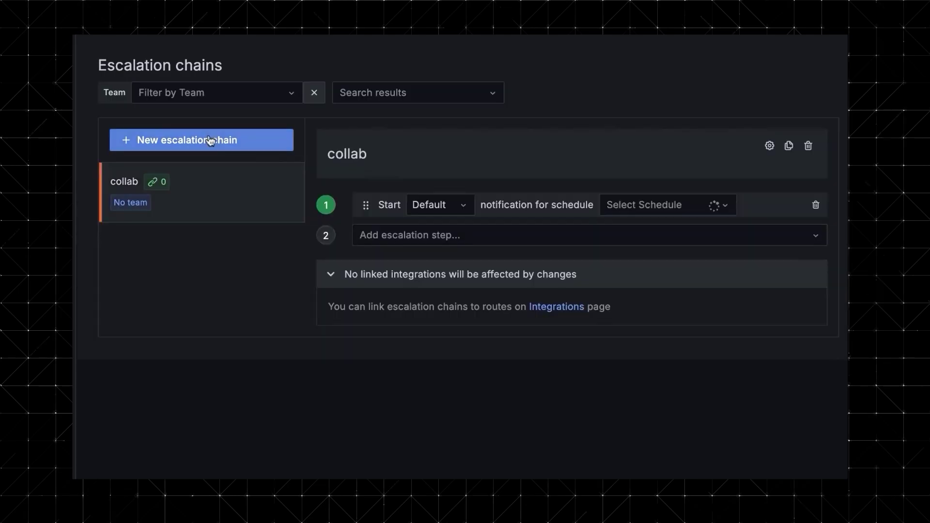
left_click(209, 141)
left_click(363, 175)
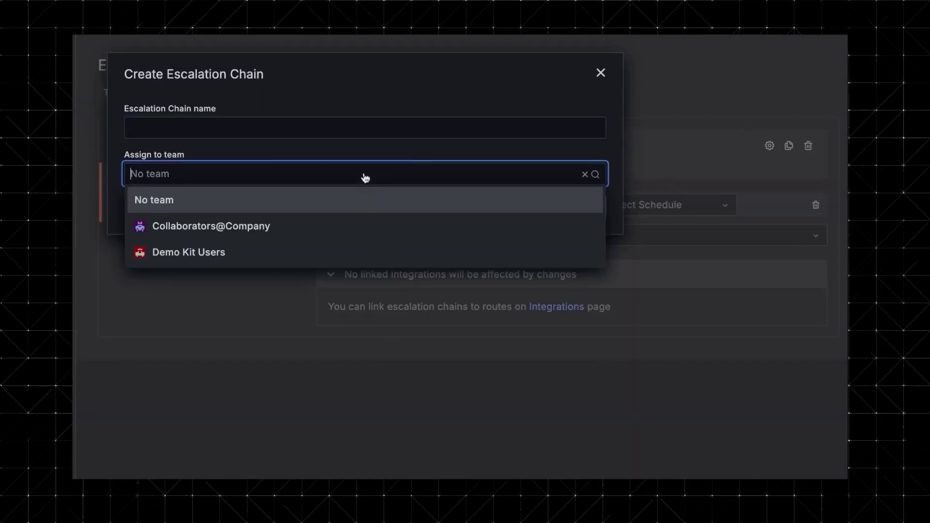